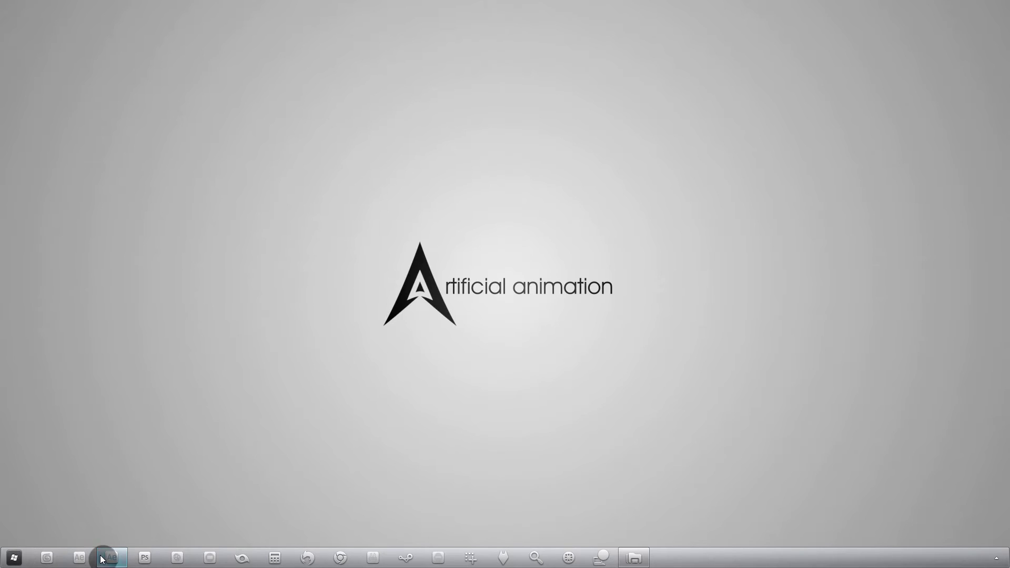
Bring After Effects back up and switch to Comp 2 with its dark radial-ramp White Solid 1
click(108, 557)
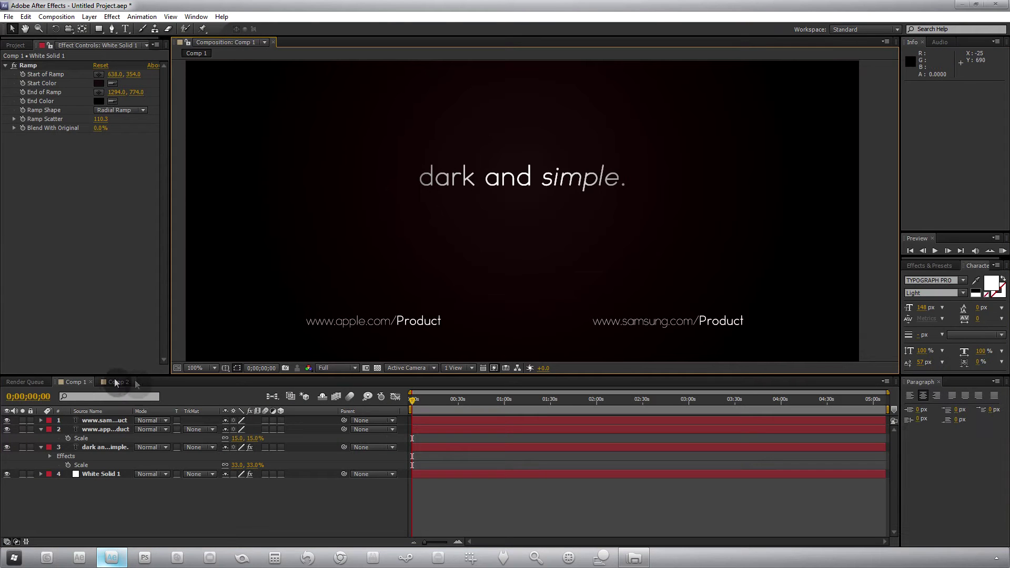
click(114, 382)
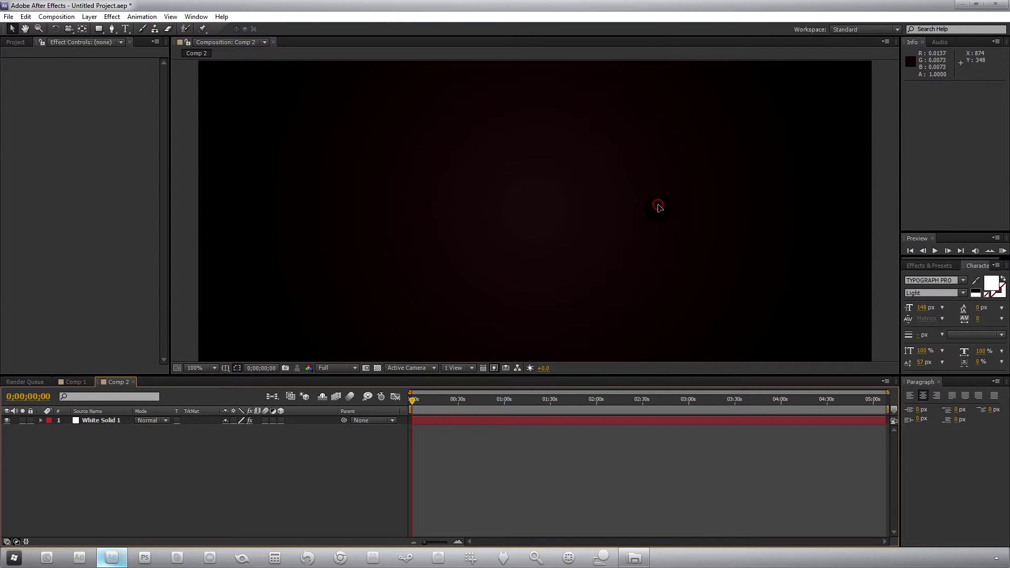
key(grave)
scroll(466, 242, up, 2)
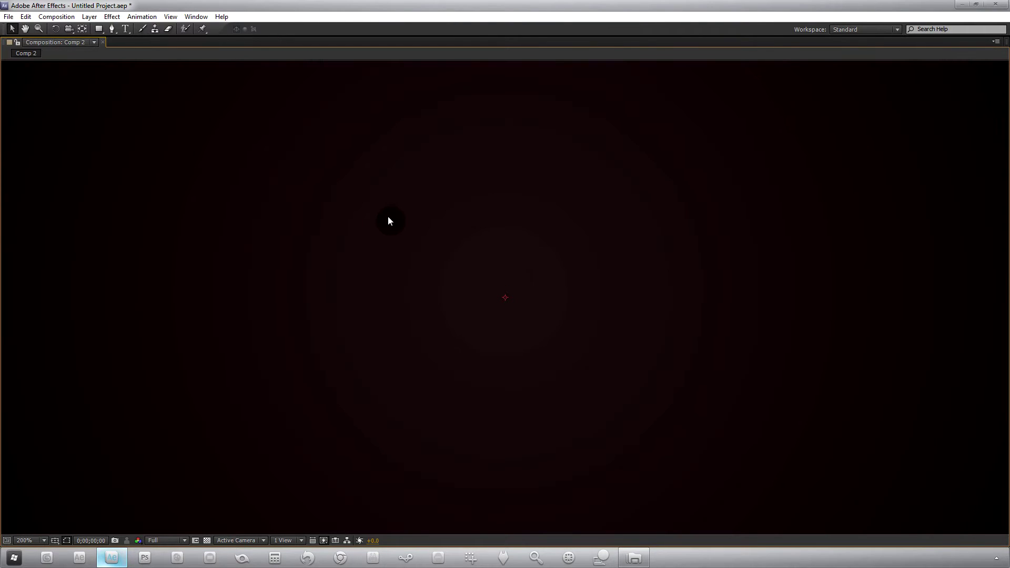
scroll(389, 221, down, 2)
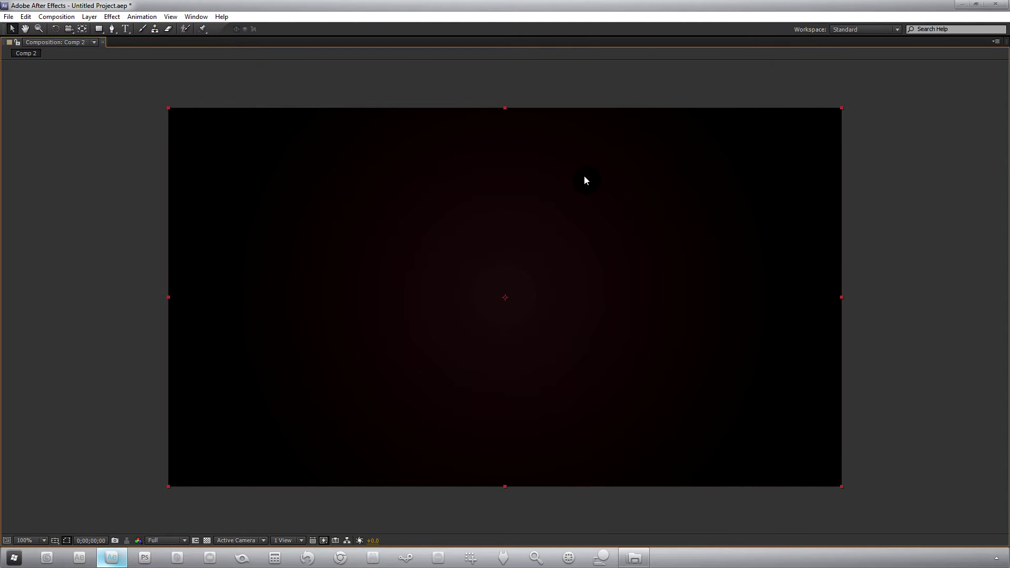
scroll(585, 181, up, 2)
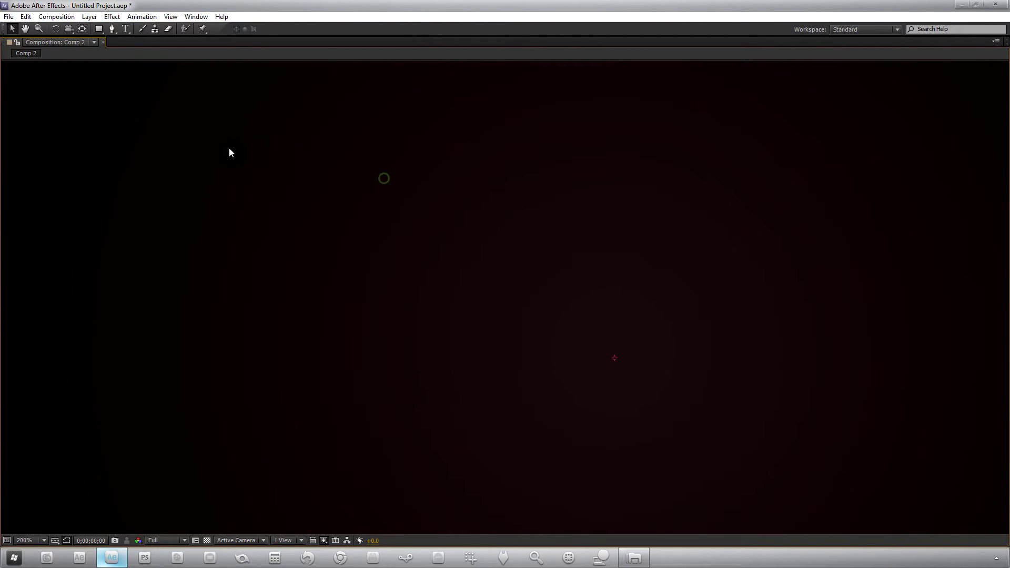
drag(230, 152, 386, 257)
scroll(661, 342, down, 2)
drag(661, 343, 496, 255)
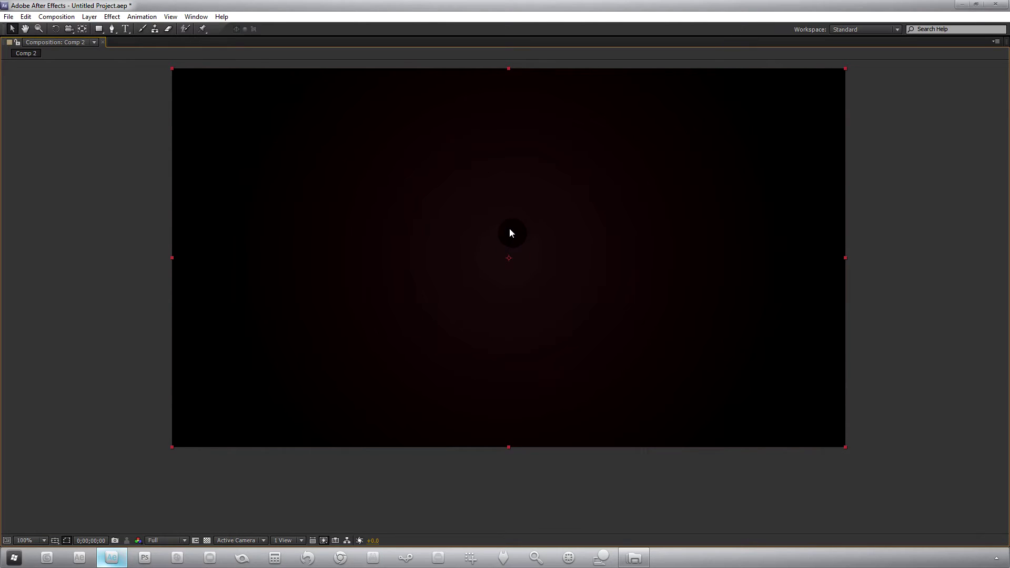
drag(510, 217, 513, 248)
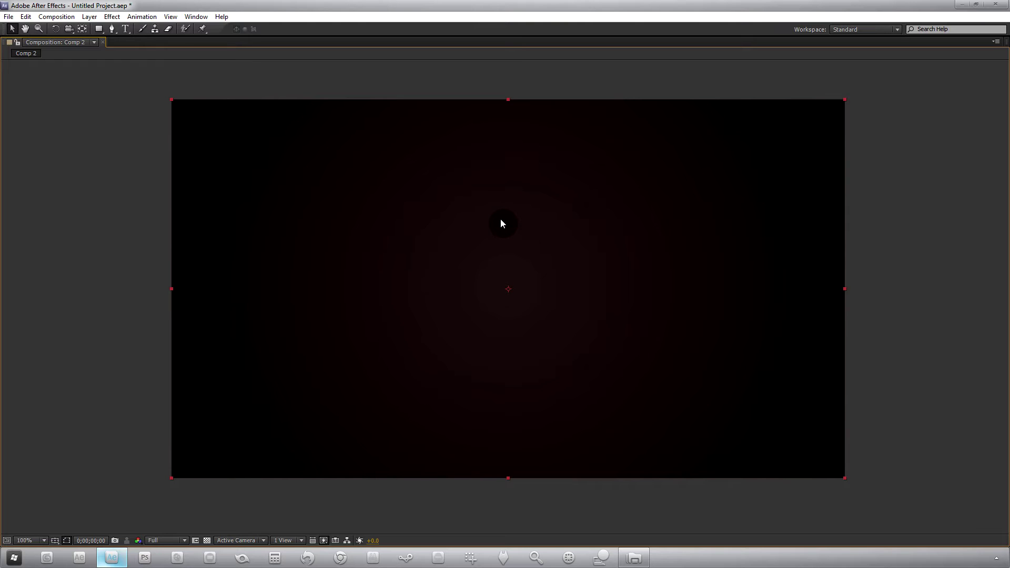
key(grave)
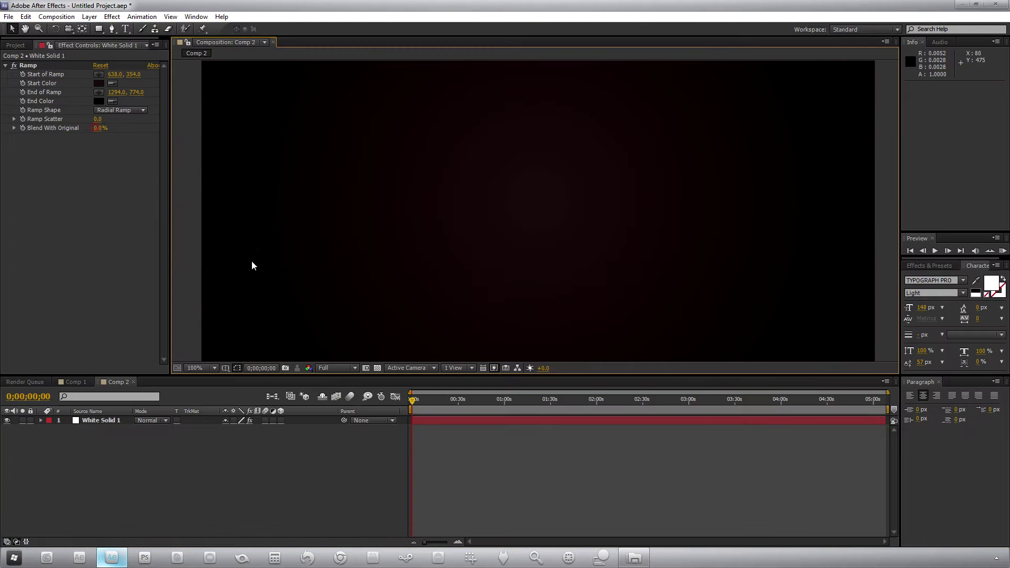
key(comma)
key(period)
Switch to Comp 1, maximize the viewer and clear any layer selection
click(90, 385)
click(334, 211)
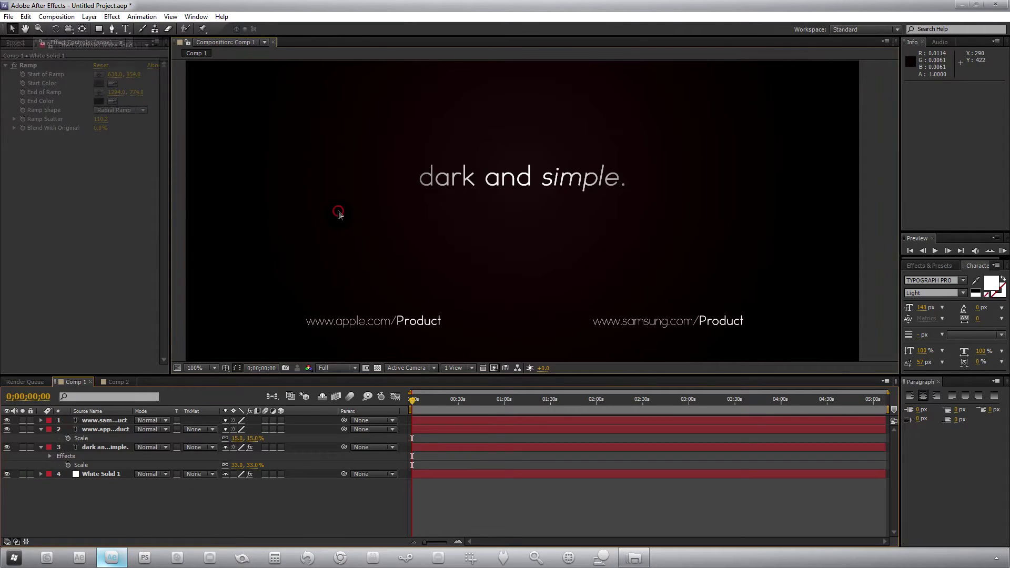
key(grave)
click(132, 193)
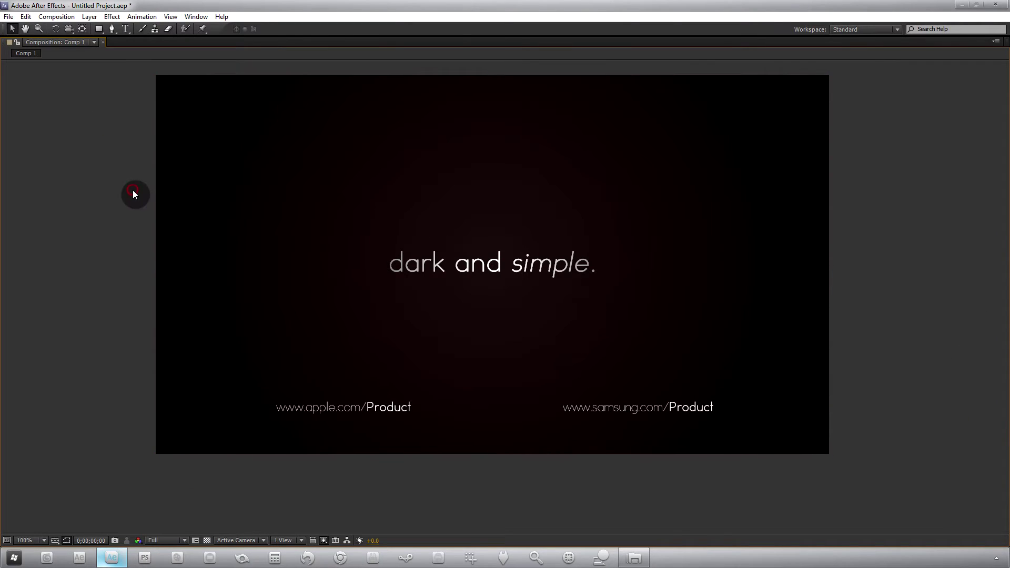
click(142, 246)
Zoom and pan to inspect the title and URLs, then restore the full workspace layout
scroll(350, 228, up, 1)
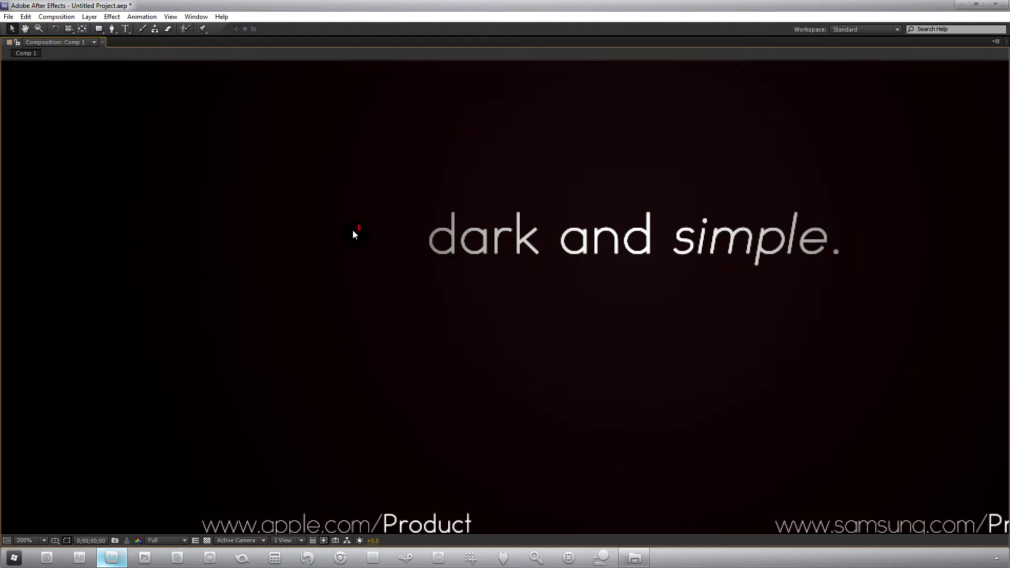
scroll(434, 306, down, 1)
scroll(368, 286, up, 1)
scroll(338, 206, down, 1)
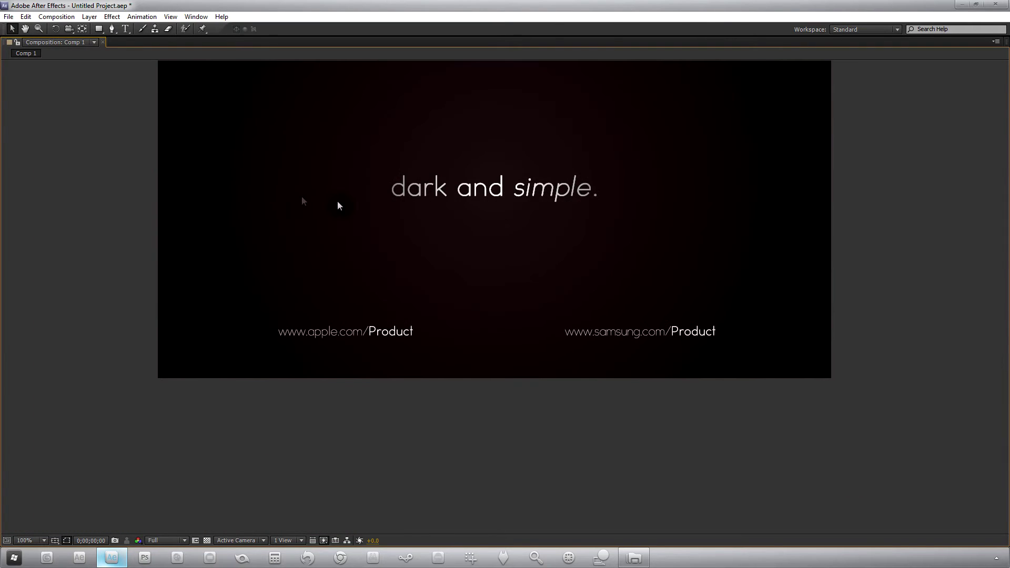
scroll(428, 261, up, 1)
scroll(386, 295, down, 1)
drag(385, 296, 424, 322)
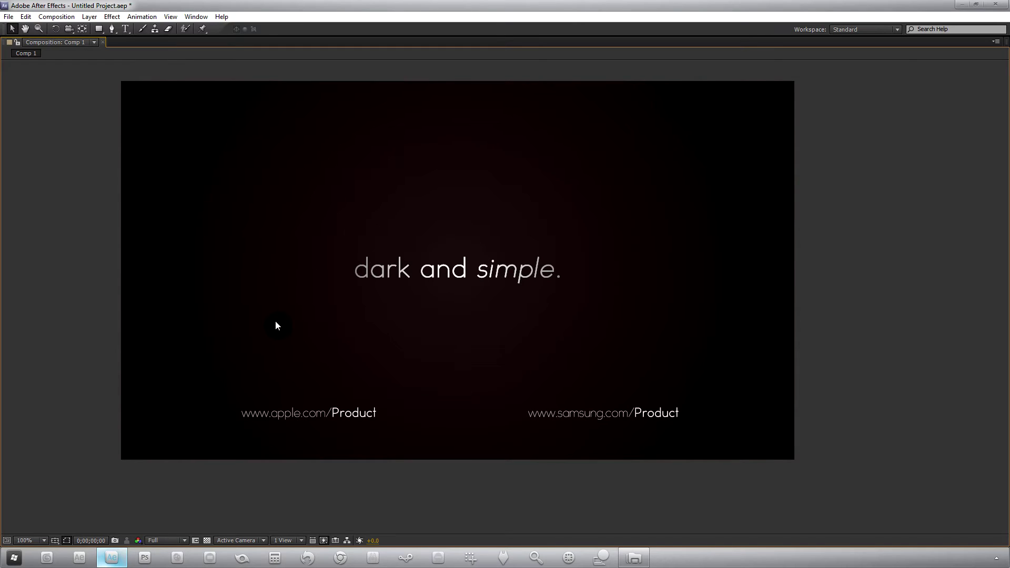
key(grave)
Create a new 1280×720 Comp 3 and add a solid layer, White Solid 2
click(56, 17)
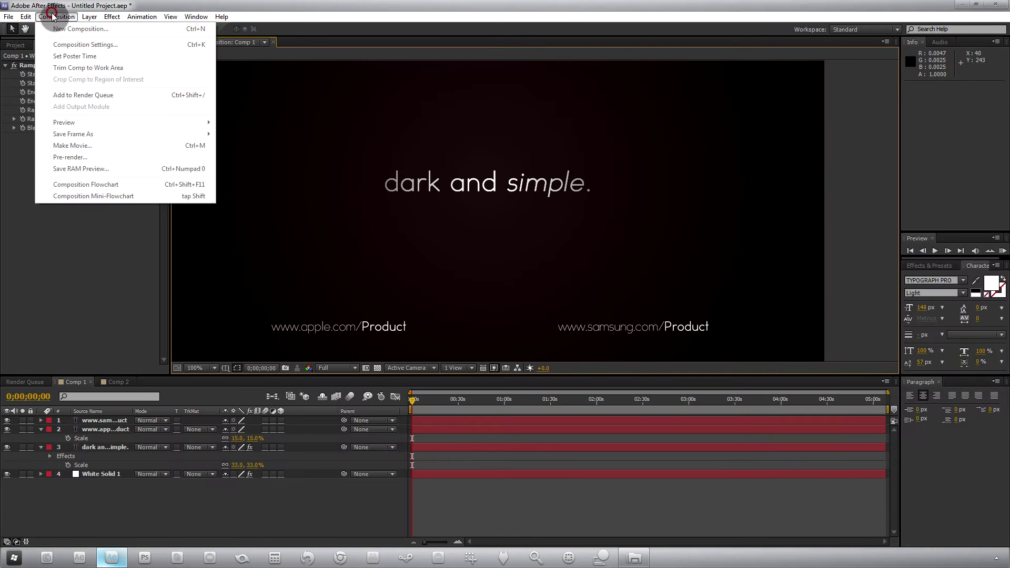
click(55, 30)
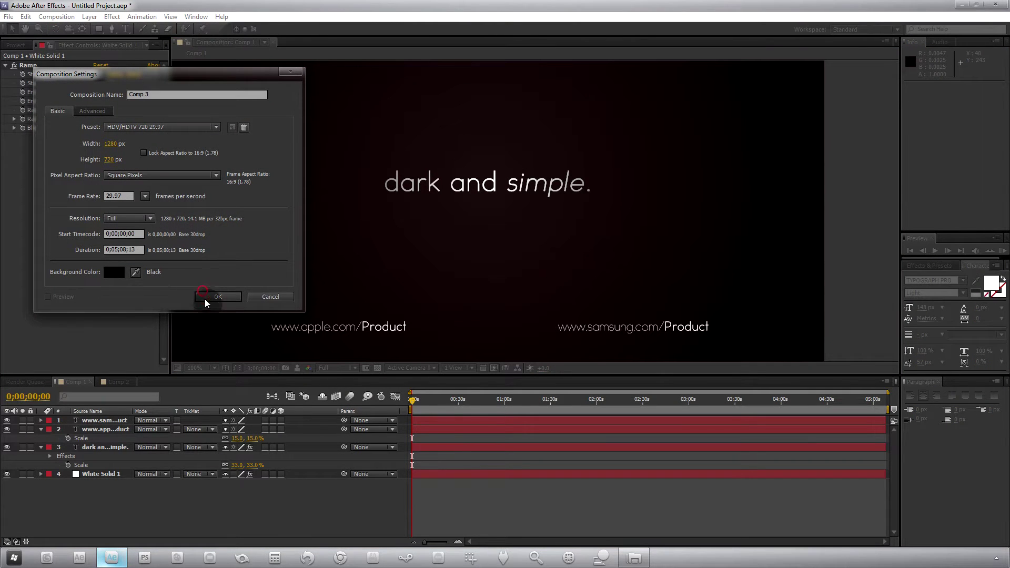
click(206, 300)
click(90, 16)
mouse_move(105, 30)
click(305, 32)
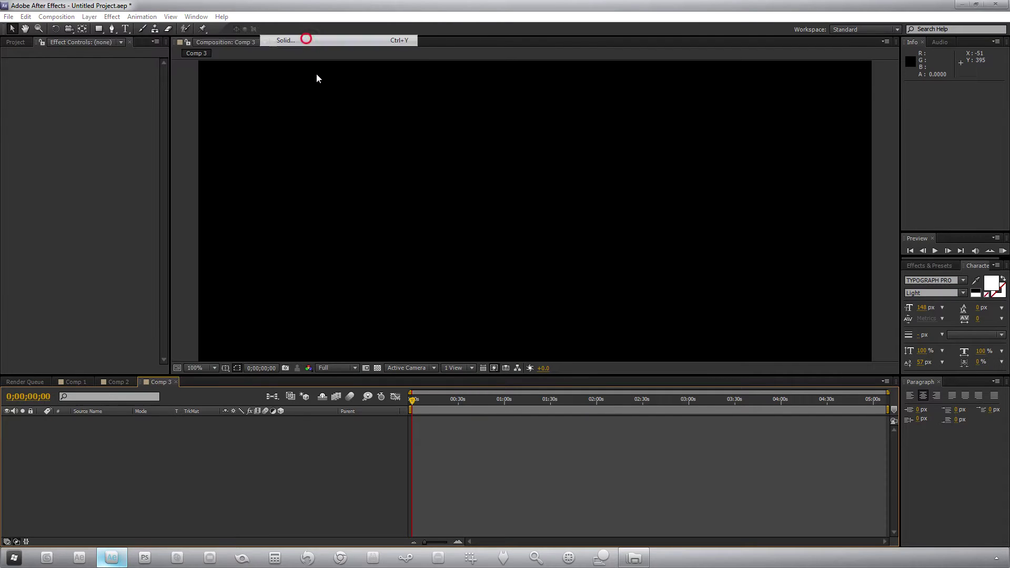
click(345, 326)
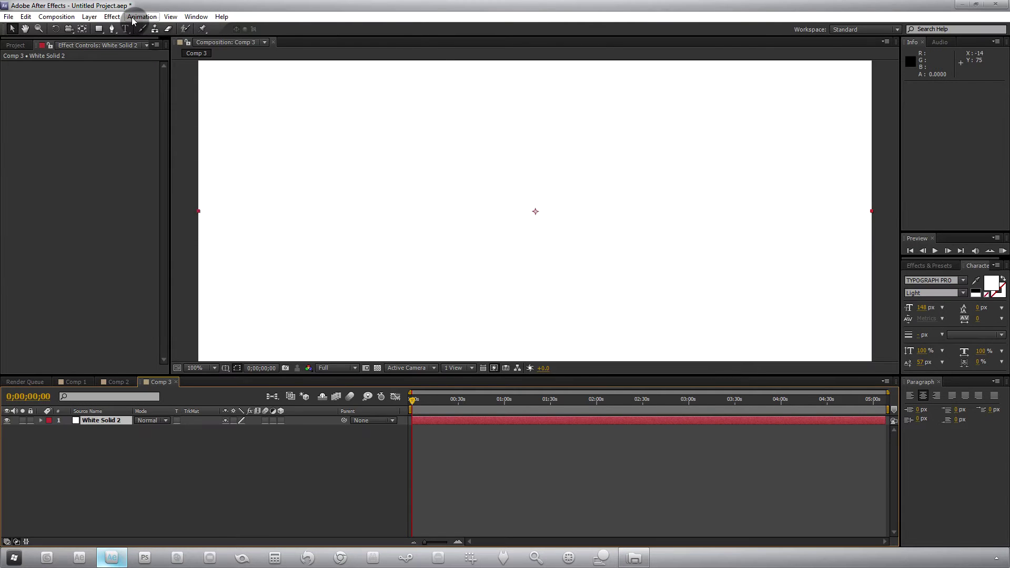
Apply the Generate > Ramp effect to White Solid 2
click(112, 17)
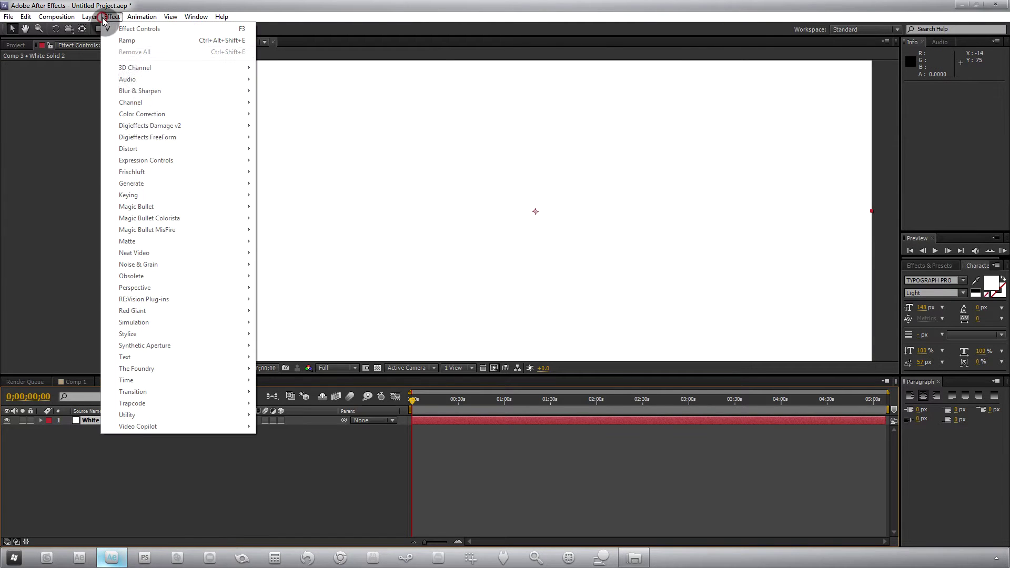
mouse_move(168, 183)
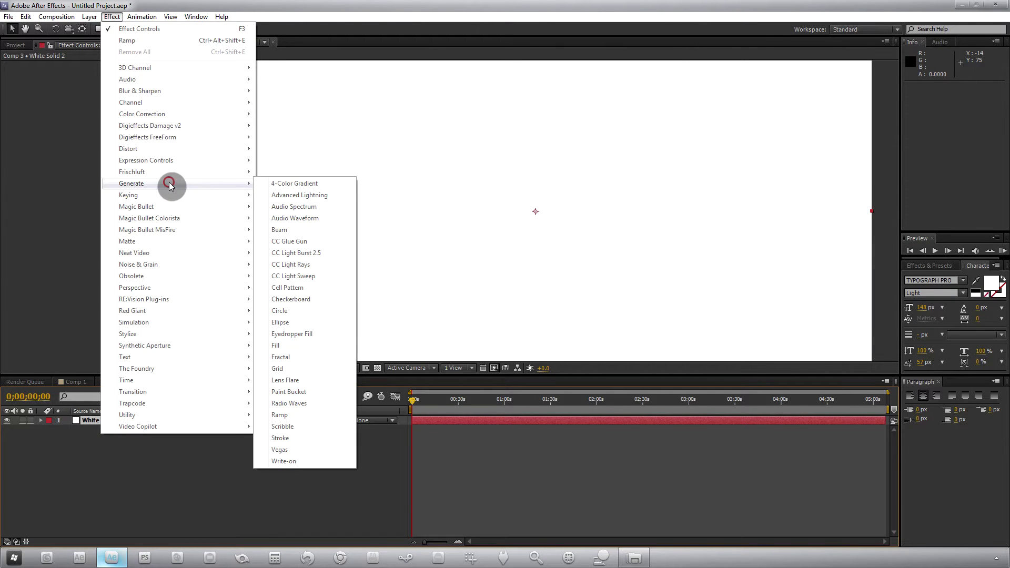
click(279, 415)
Make the ramp radial, with its start at the frame centre and end pushed outward
click(134, 111)
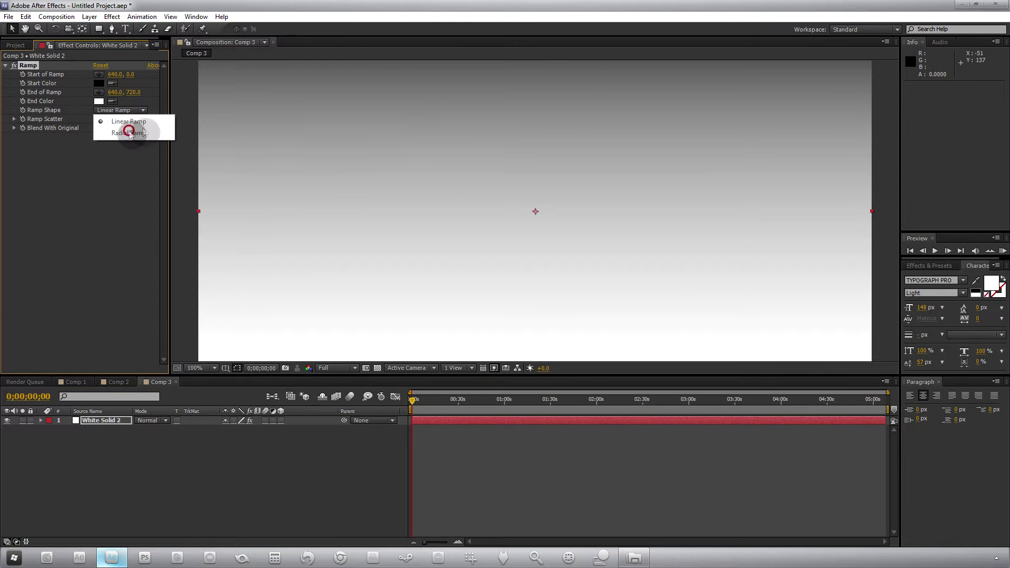
click(130, 132)
key(comma)
key(comma)
drag(536, 117, 535, 212)
click(535, 307)
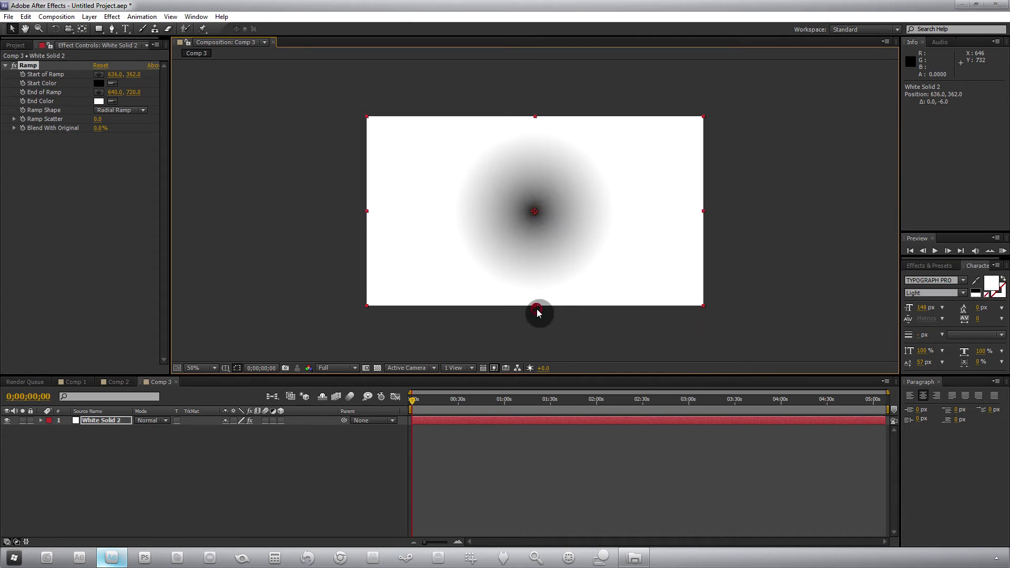
drag(535, 306, 624, 332)
key(period)
Give the ramp a deep red start colour and keep black as the end colour
click(99, 84)
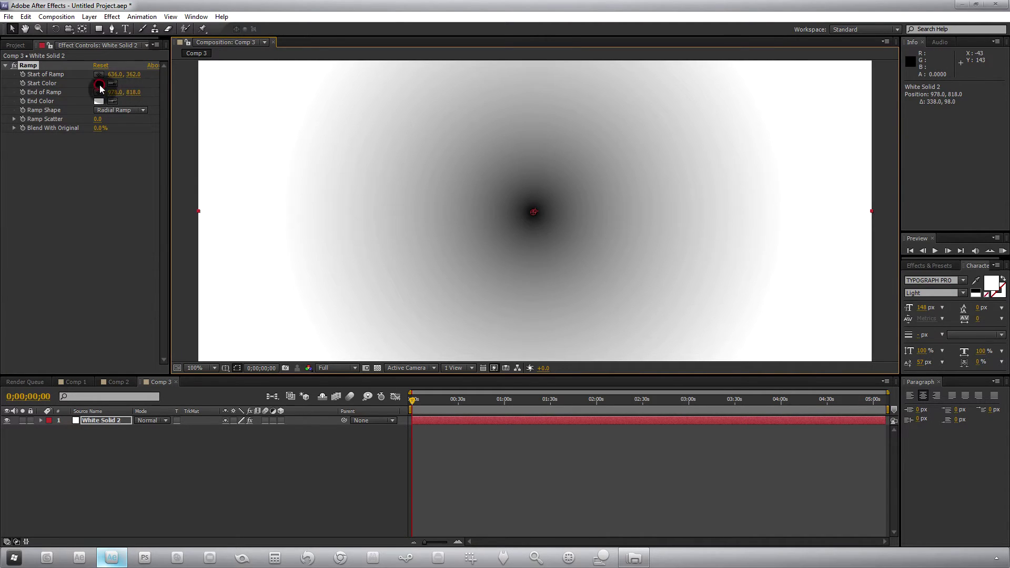
click(99, 86)
click(115, 70)
click(91, 88)
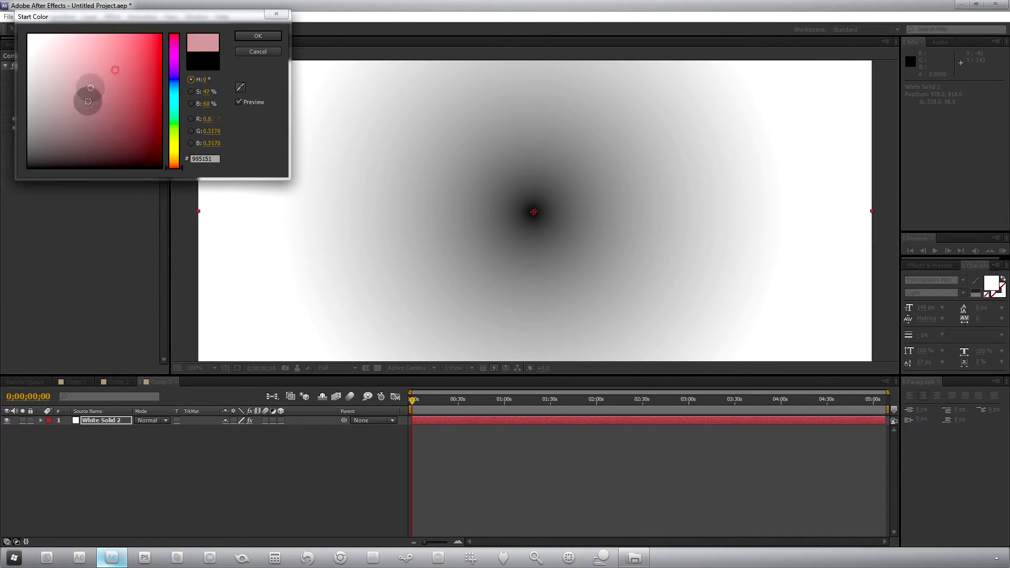
mouse_move(88, 101)
mouse_down()
mouse_move(49, 90)
mouse_move(90, 102)
mouse_move(124, 96)
mouse_up()
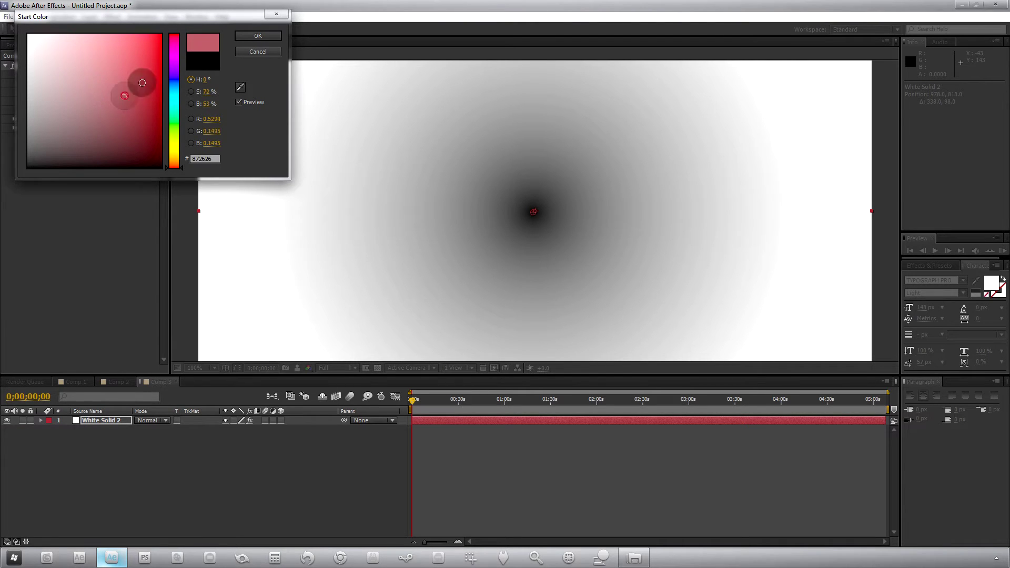
click(258, 35)
click(99, 102)
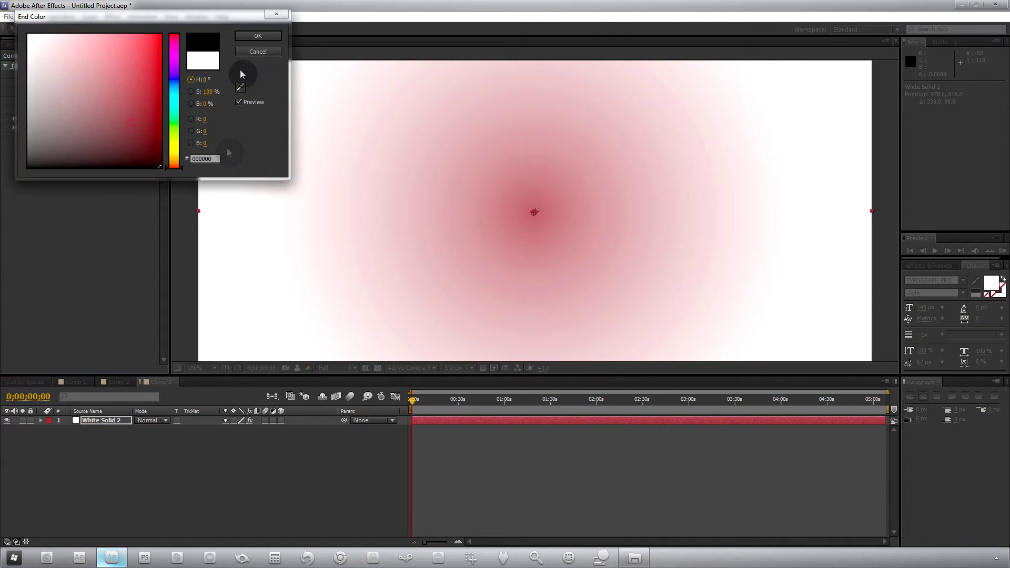
click(258, 36)
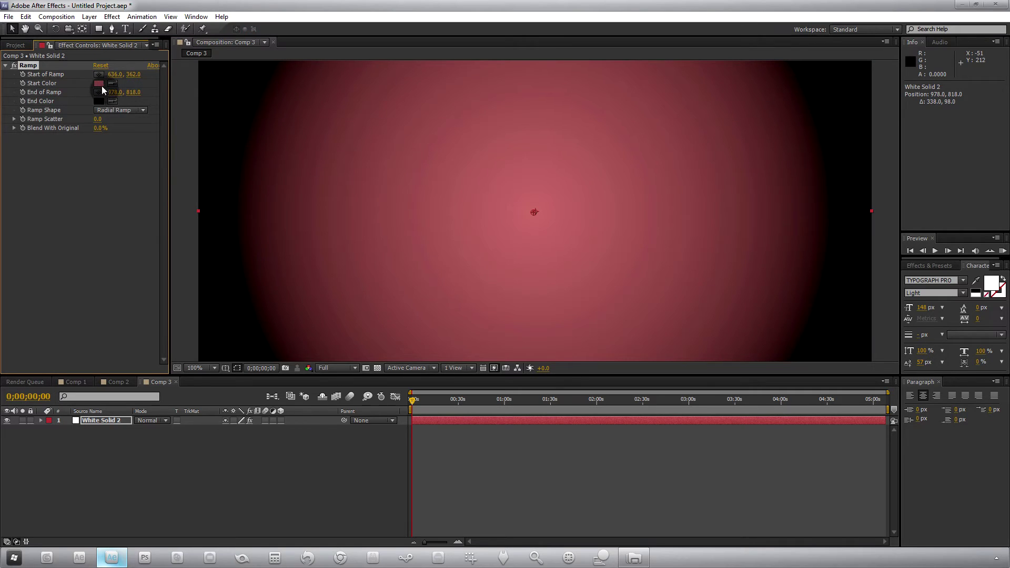
Darken the ramp start colour to a near-black red (281111) and check the gradient
click(99, 83)
mouse_move(124, 117)
mouse_down()
mouse_move(130, 150)
mouse_move(105, 146)
mouse_move(100, 165)
mouse_move(163, 156)
mouse_move(142, 165)
mouse_up()
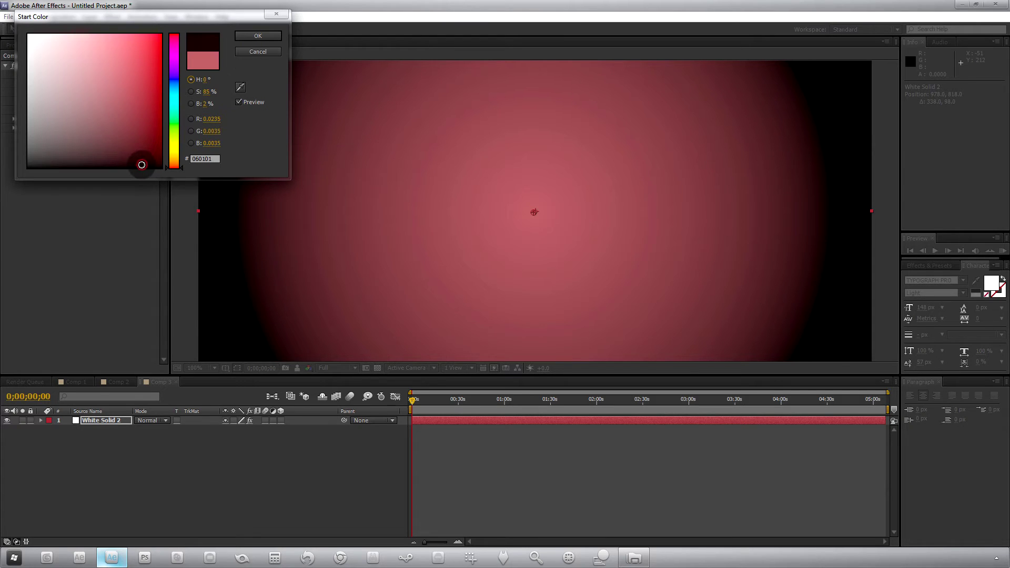
click(257, 35)
key(period)
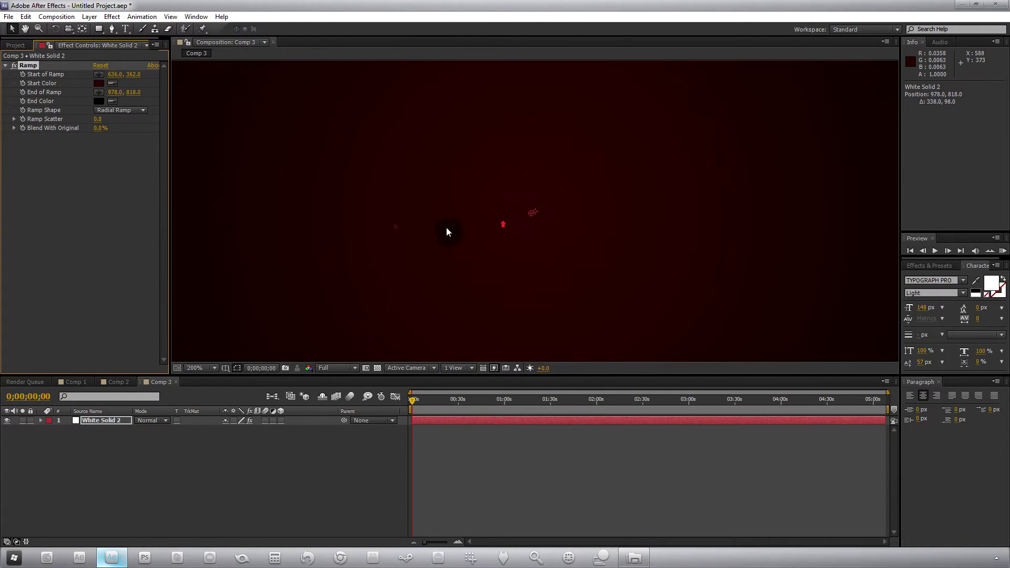
key(comma)
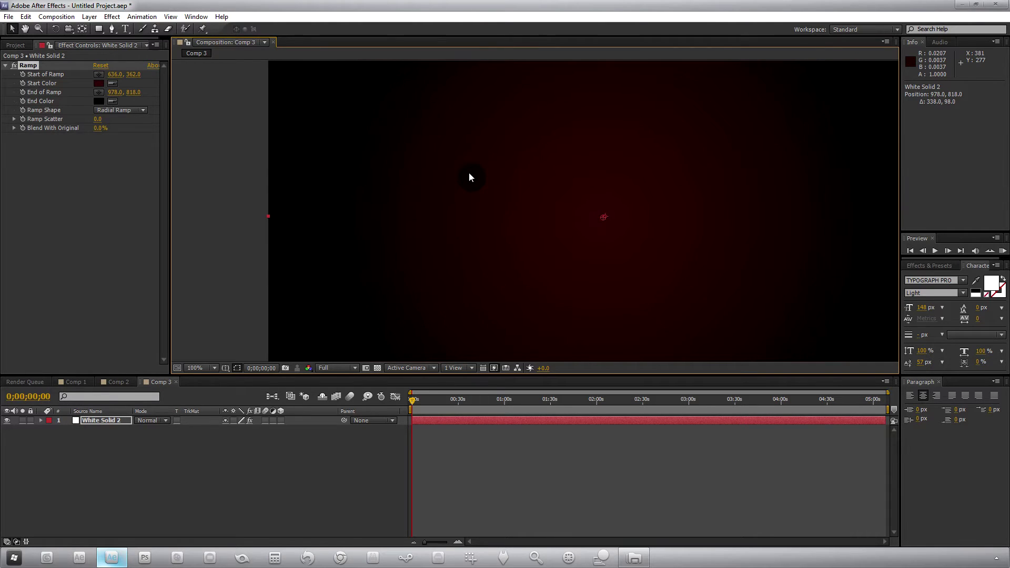
key(comma)
drag(584, 203, 564, 208)
key(period)
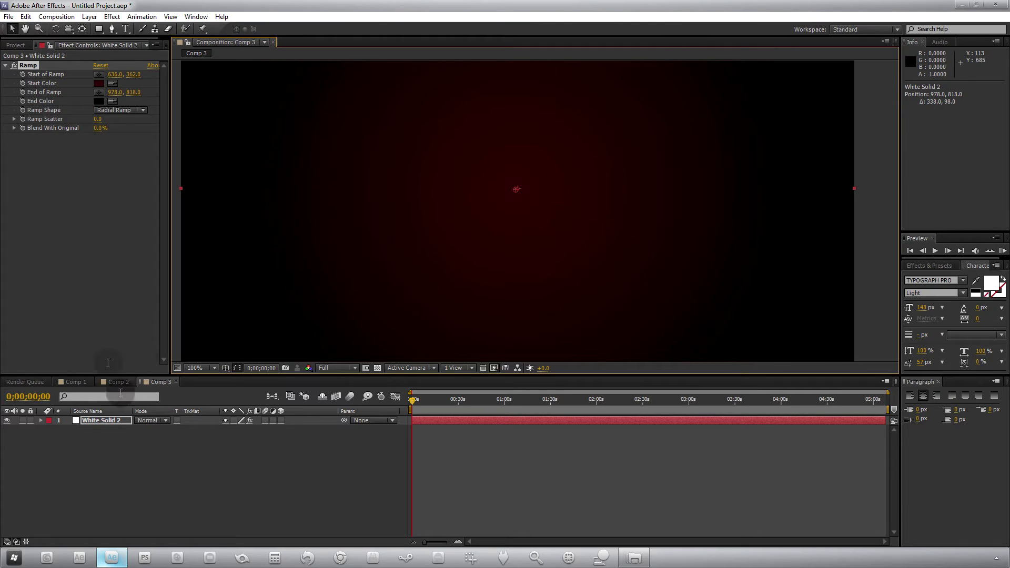
click(50, 126)
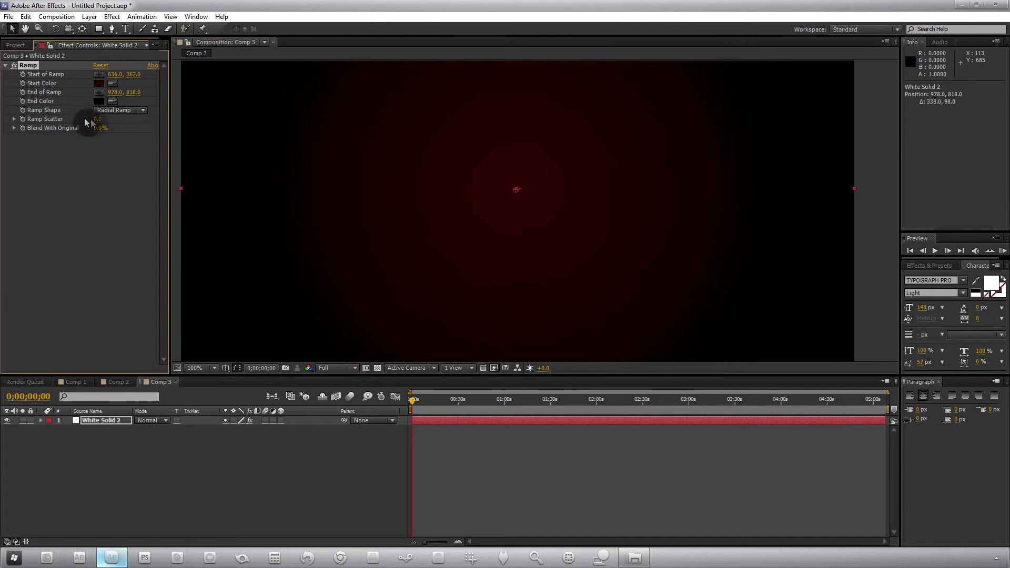
click(102, 139)
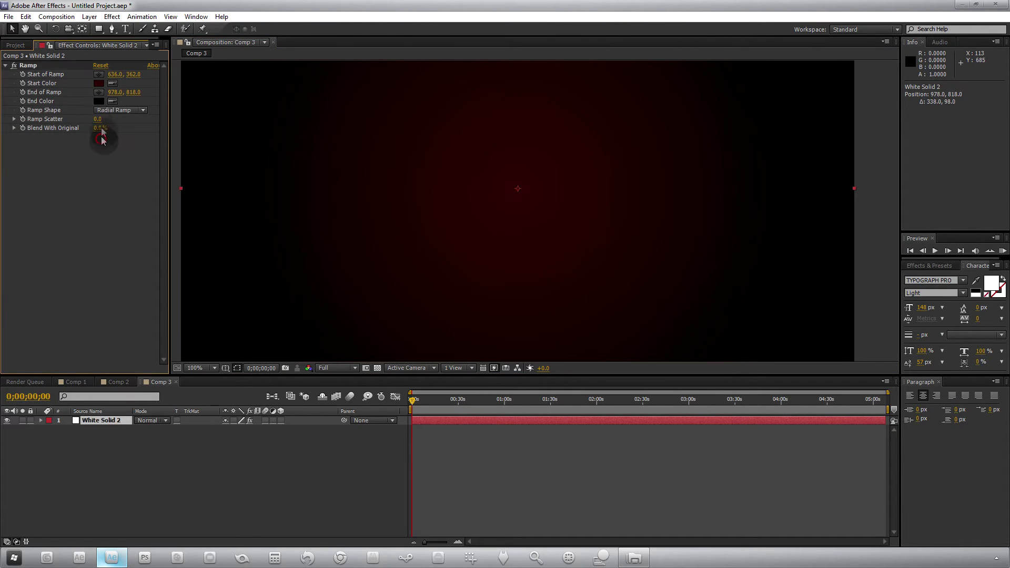
drag(99, 120, 395, 128)
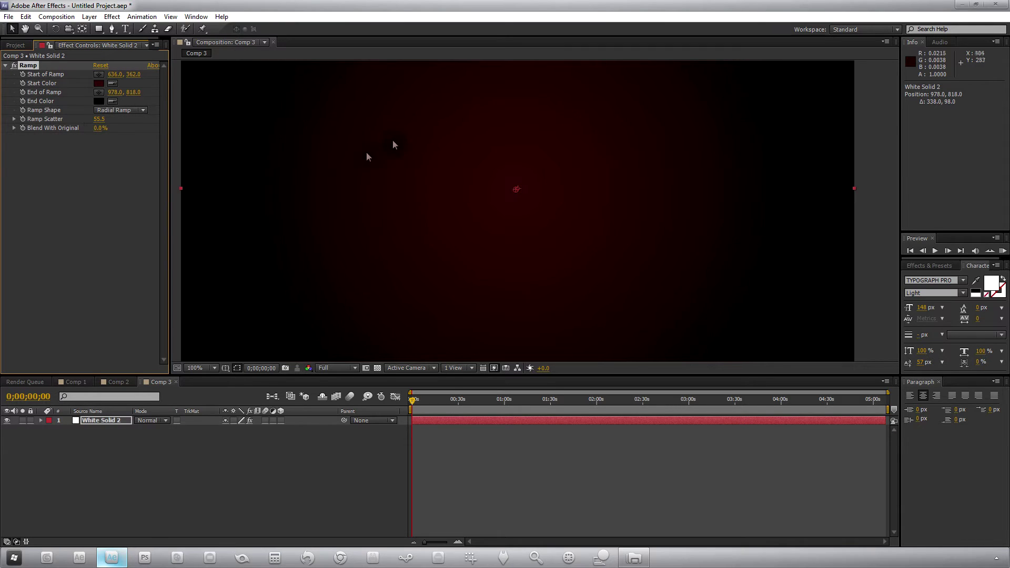
scroll(273, 153, down, 1)
scroll(483, 181, up, 3)
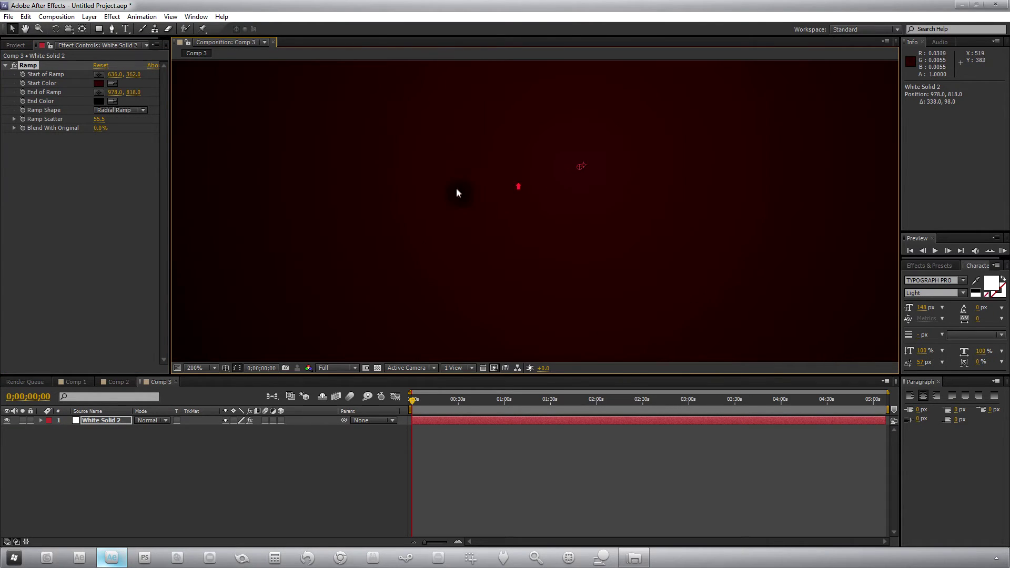
scroll(326, 146, down, 2)
drag(99, 119, 548, 217)
scroll(548, 216, up, 1)
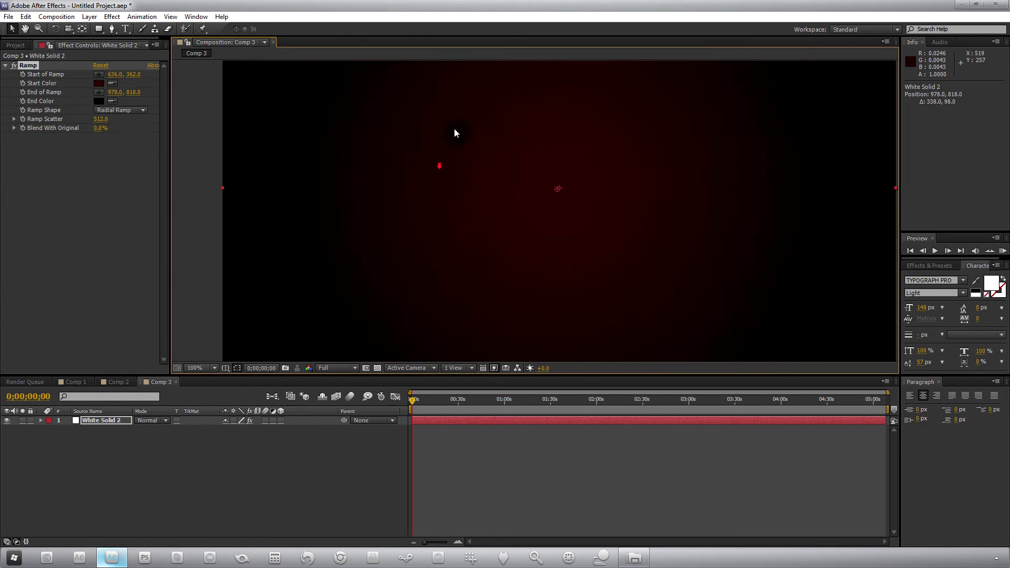
click(101, 119)
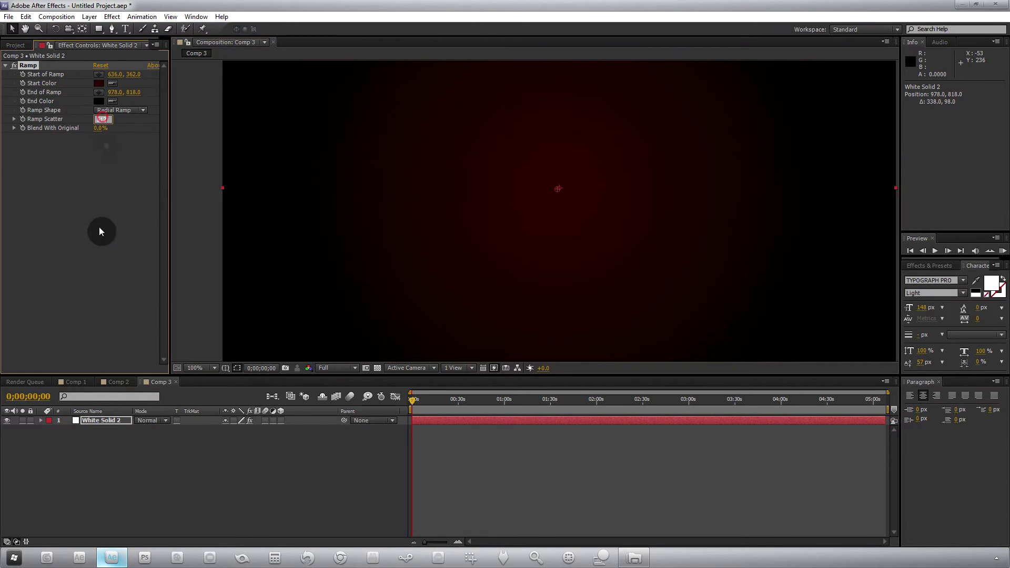
click(101, 257)
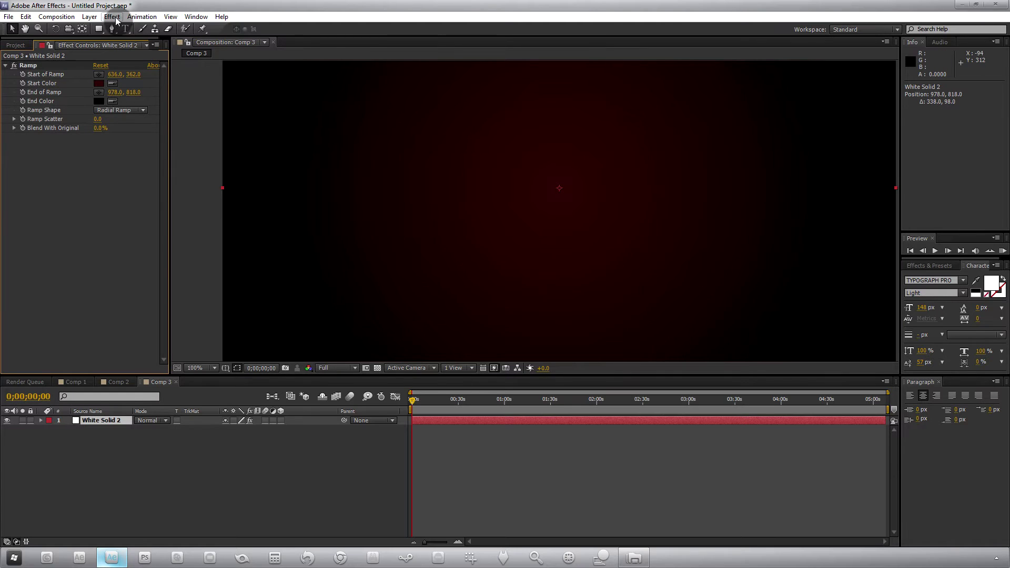
click(89, 16)
Add an adjustment layer with Add Grain, viewing mode set to Final Output
mouse_move(142, 38)
click(322, 100)
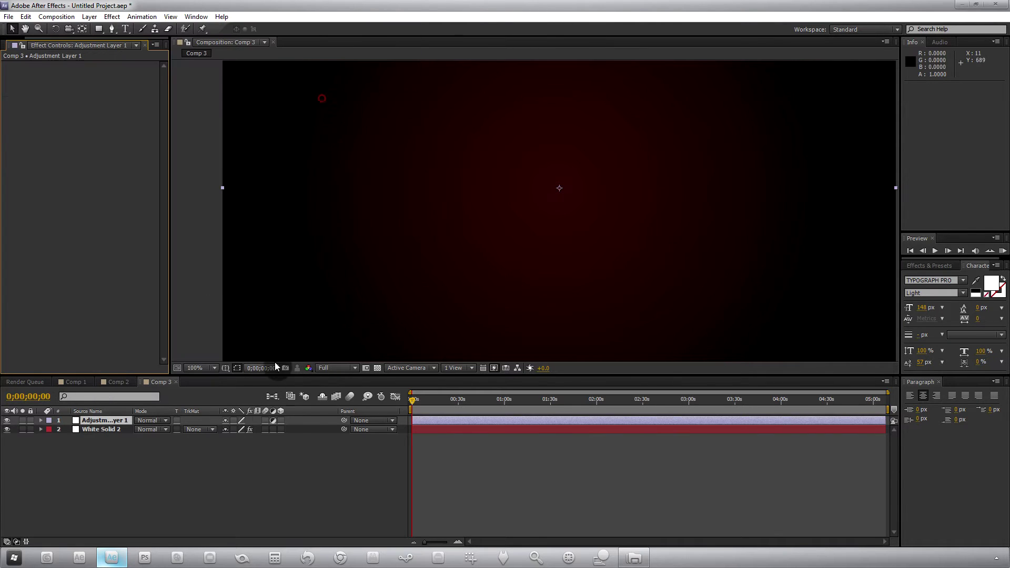
click(112, 17)
mouse_move(167, 199)
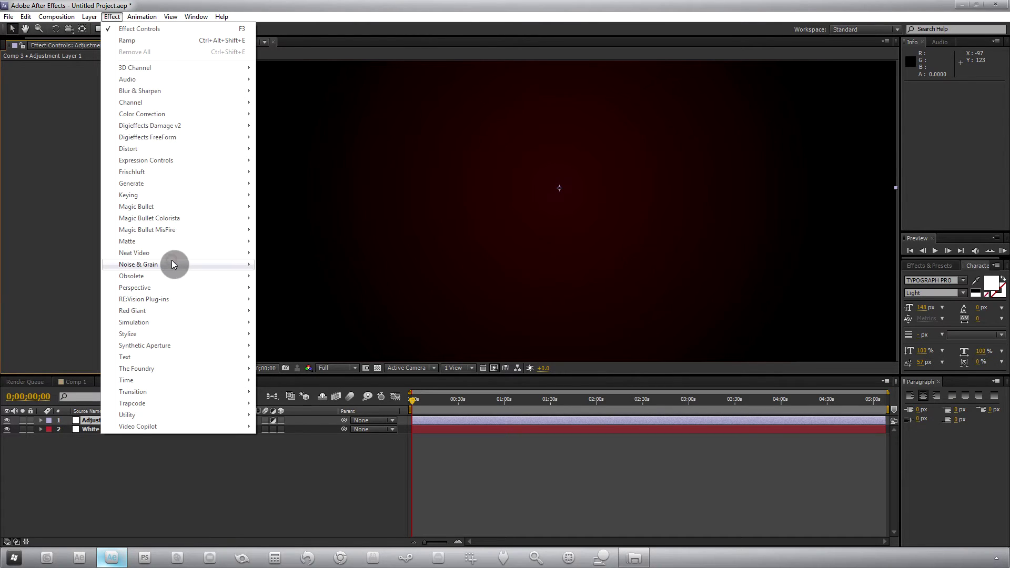
mouse_move(172, 263)
click(276, 265)
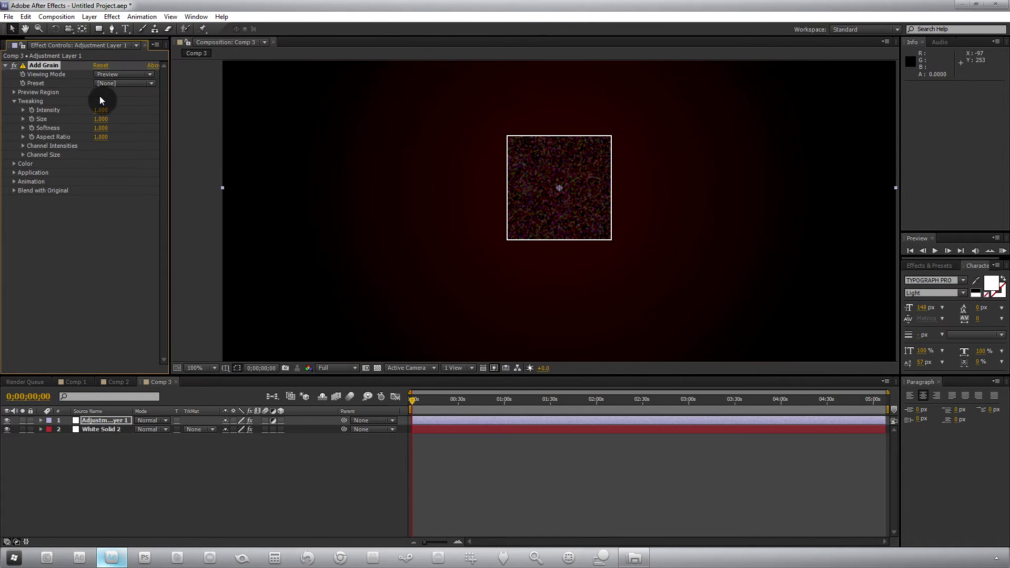
click(108, 75)
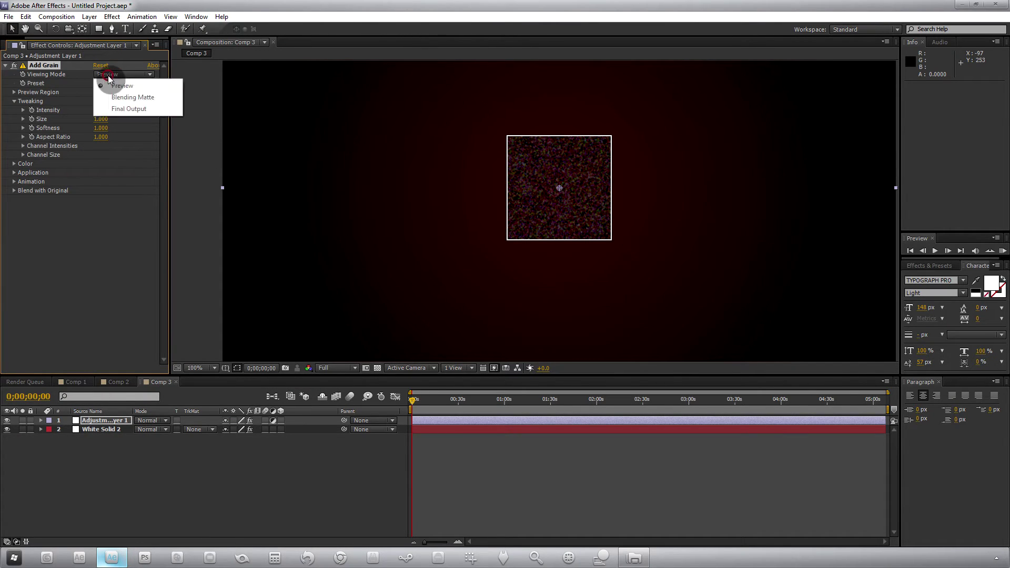
click(111, 108)
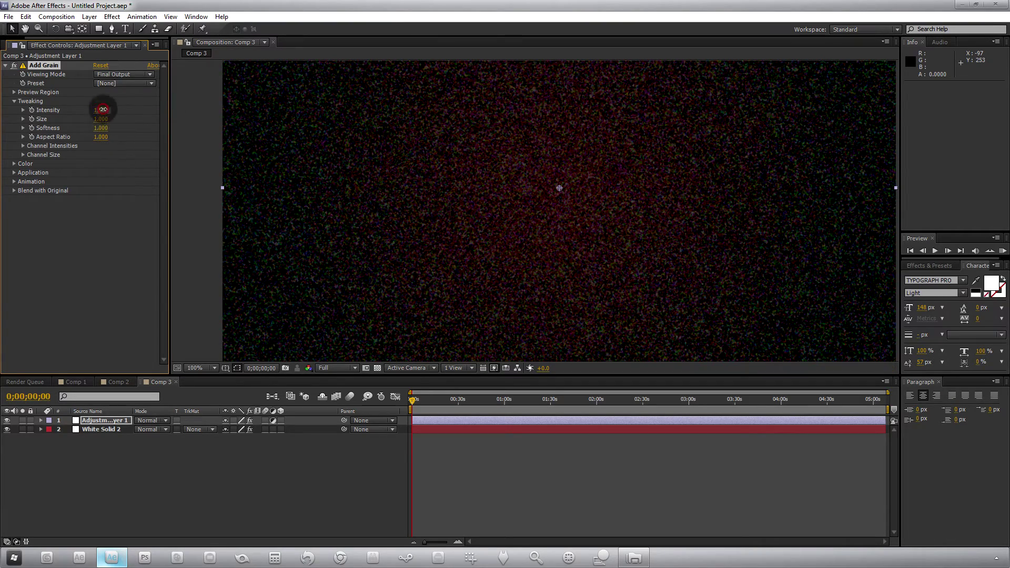
Set grain size and intensity to 0.1, softness to 0, and make it monochromatic
text(0.1)
key(Return)
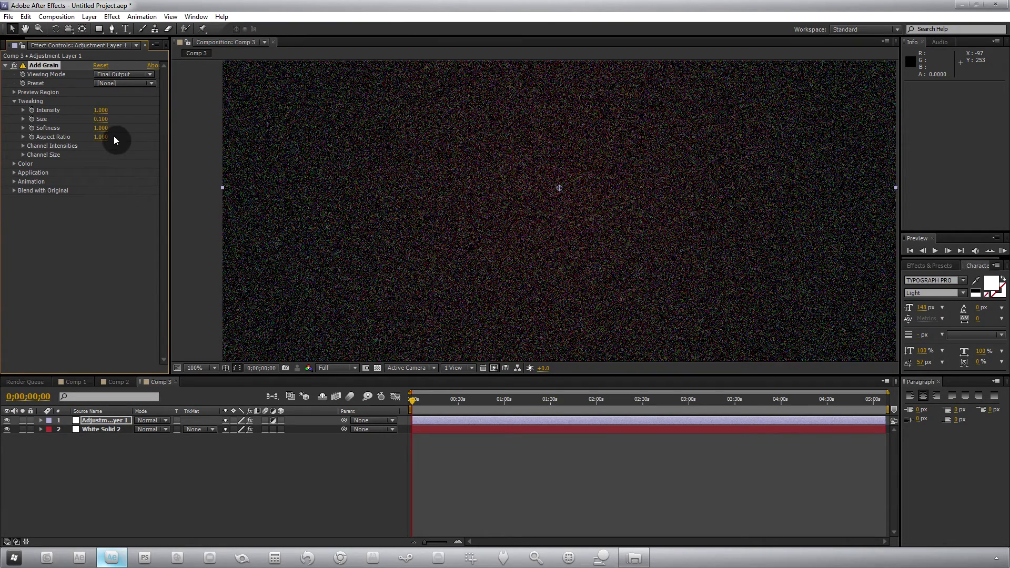
click(101, 110)
text(0.1)
key(Return)
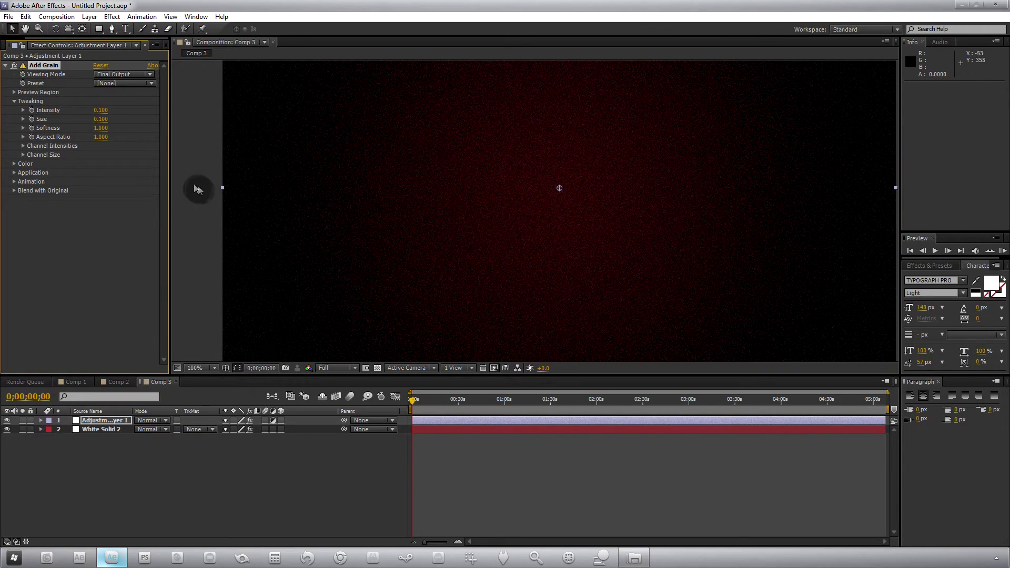
click(105, 128)
text(0)
key(Return)
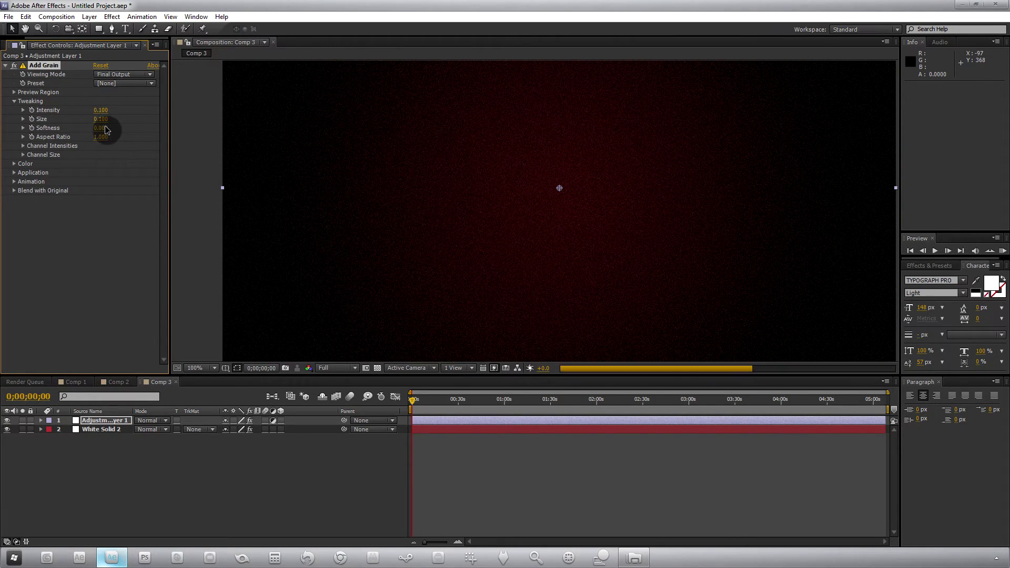
click(14, 165)
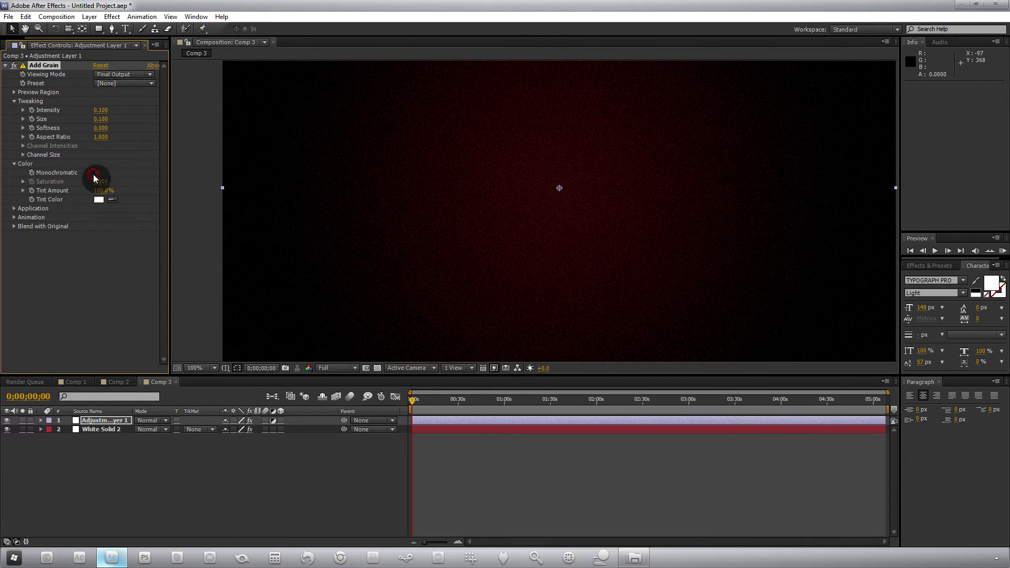
click(96, 172)
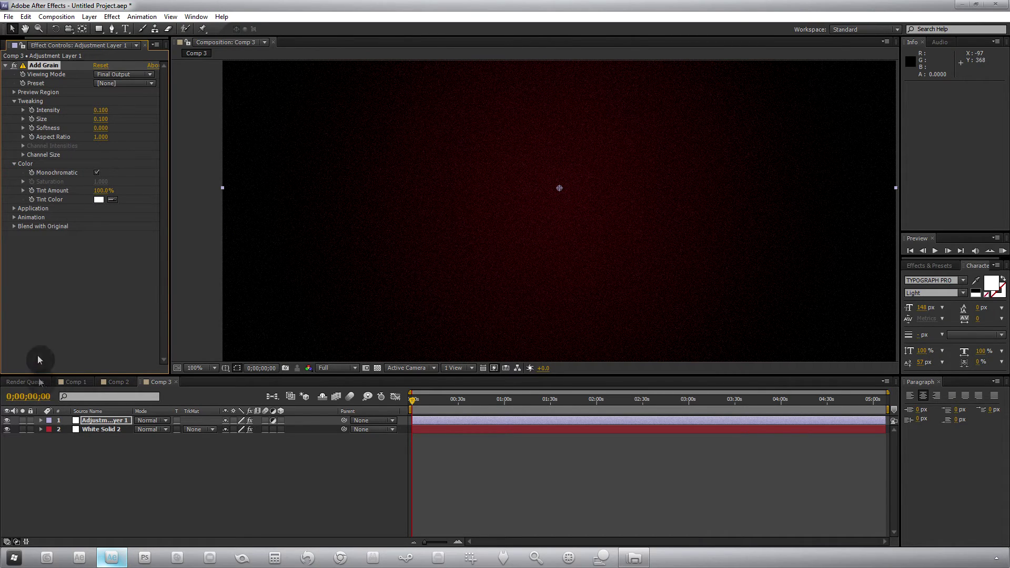
drag(34, 36, 13, 60)
Change Project Settings to 8 bits per channel, linearize off, Working Space None
click(14, 45)
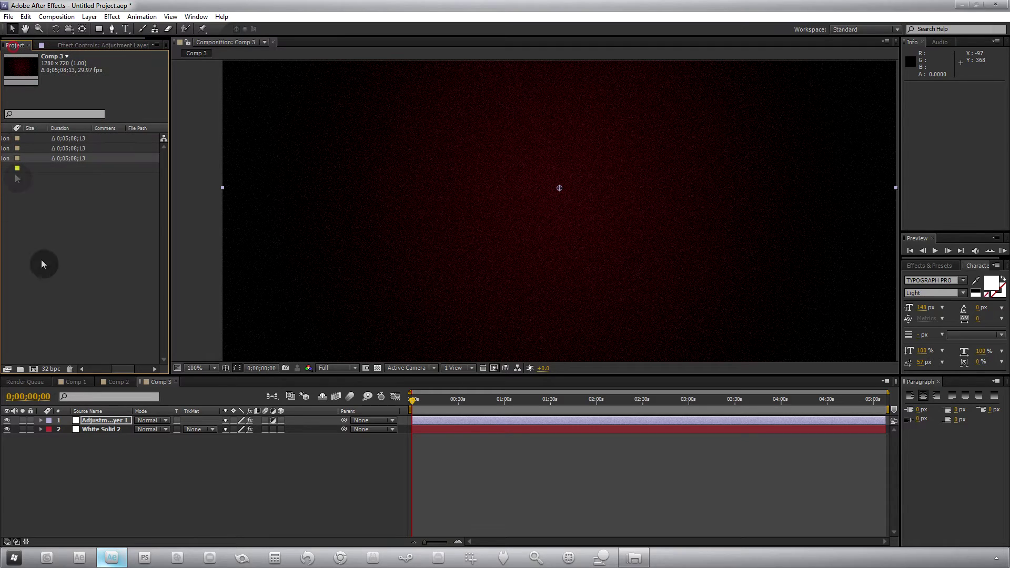
drag(121, 371, 75, 371)
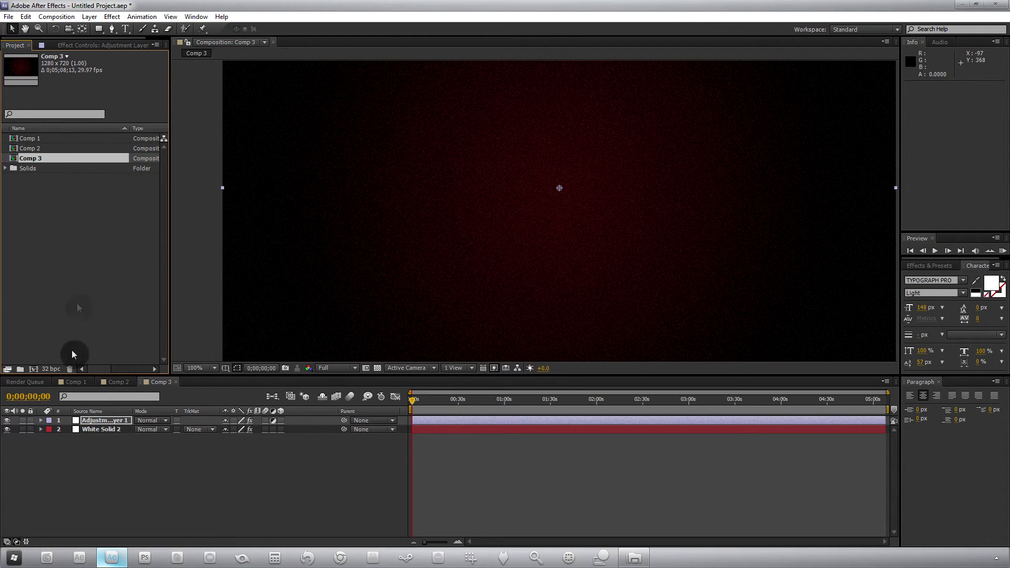
click(52, 368)
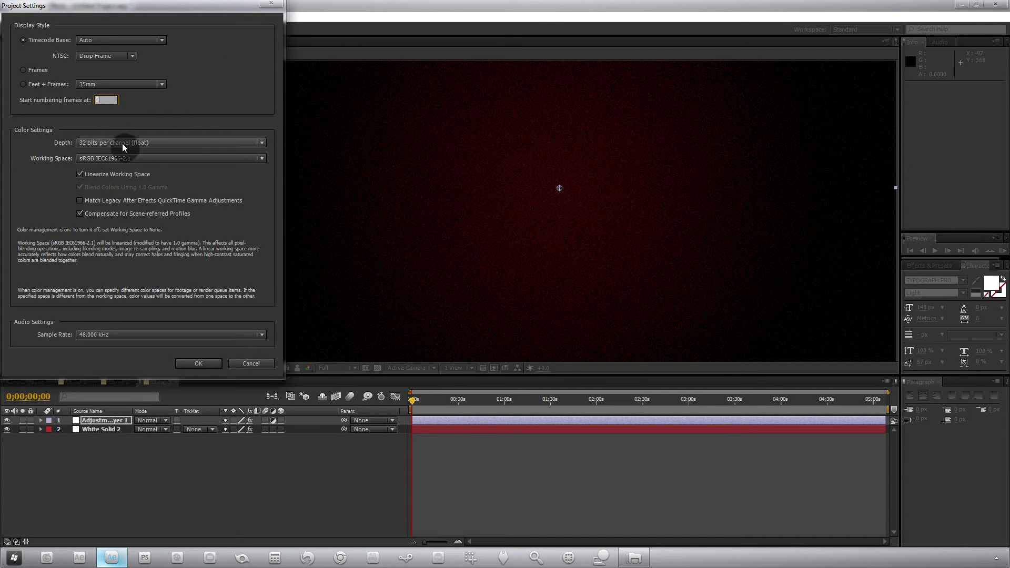
click(122, 143)
click(117, 149)
click(90, 174)
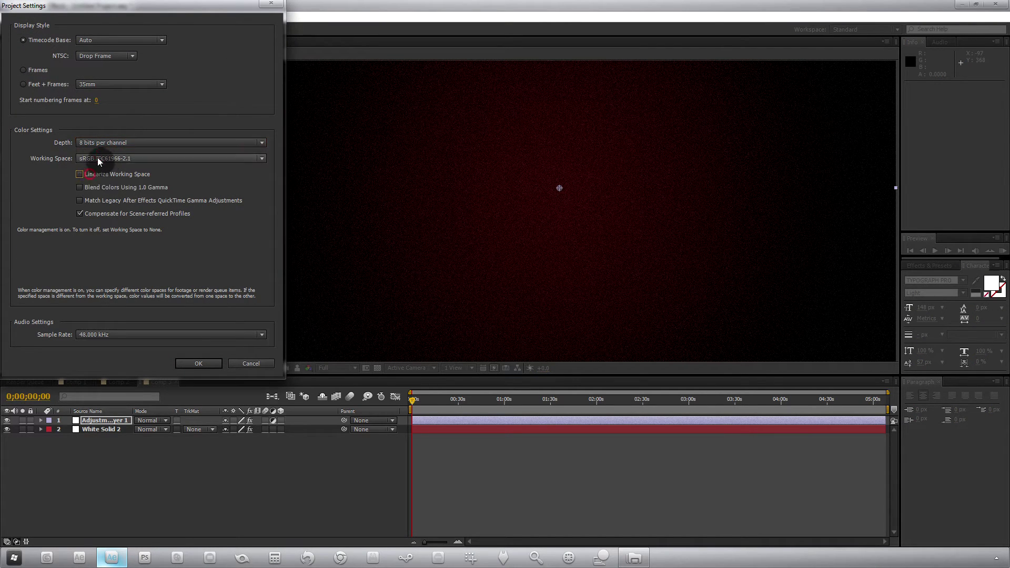
click(97, 157)
click(309, 126)
click(206, 362)
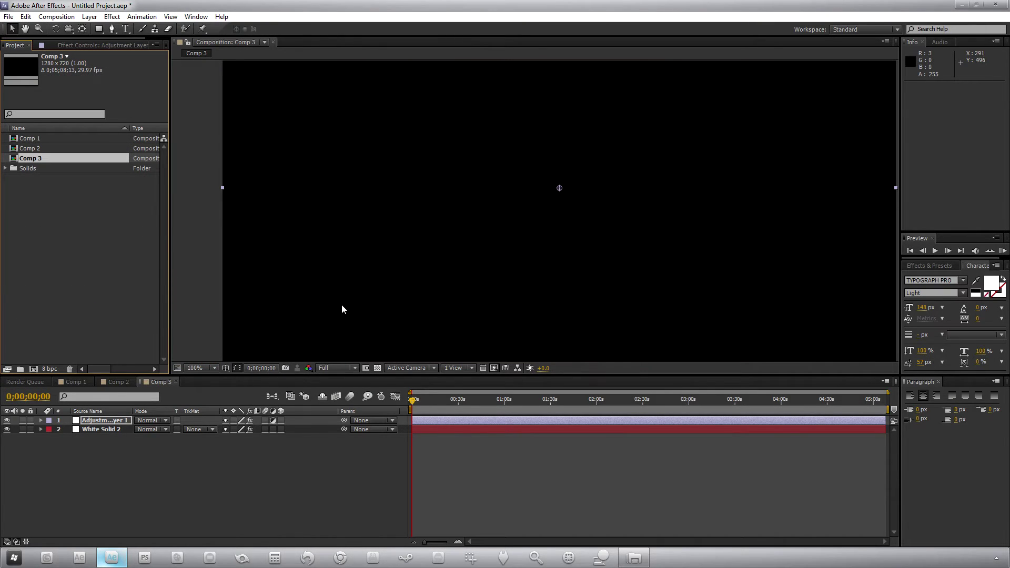
Brighten White Solid 2's ramp start colour to a stronger red
click(105, 430)
click(89, 44)
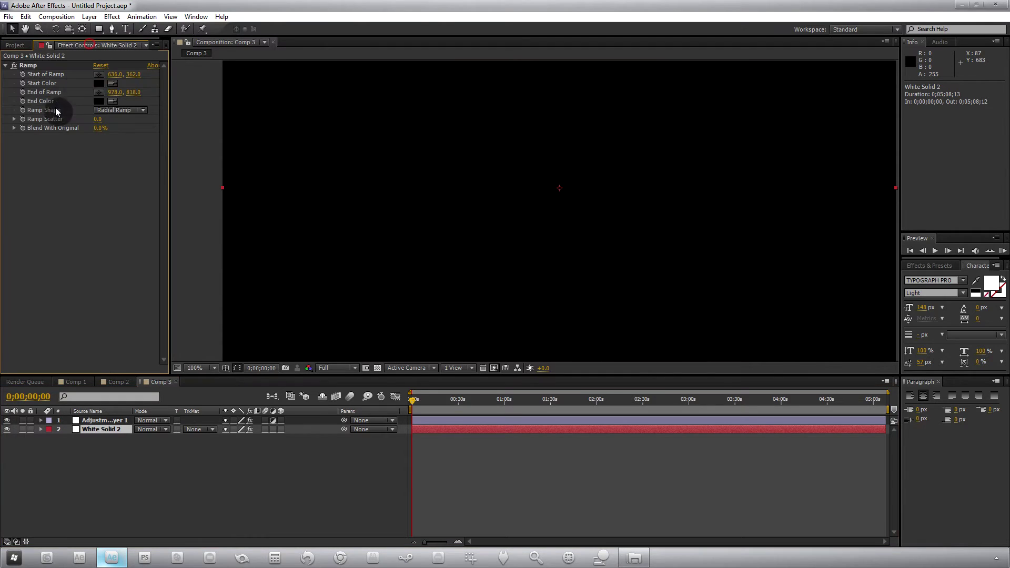
click(98, 84)
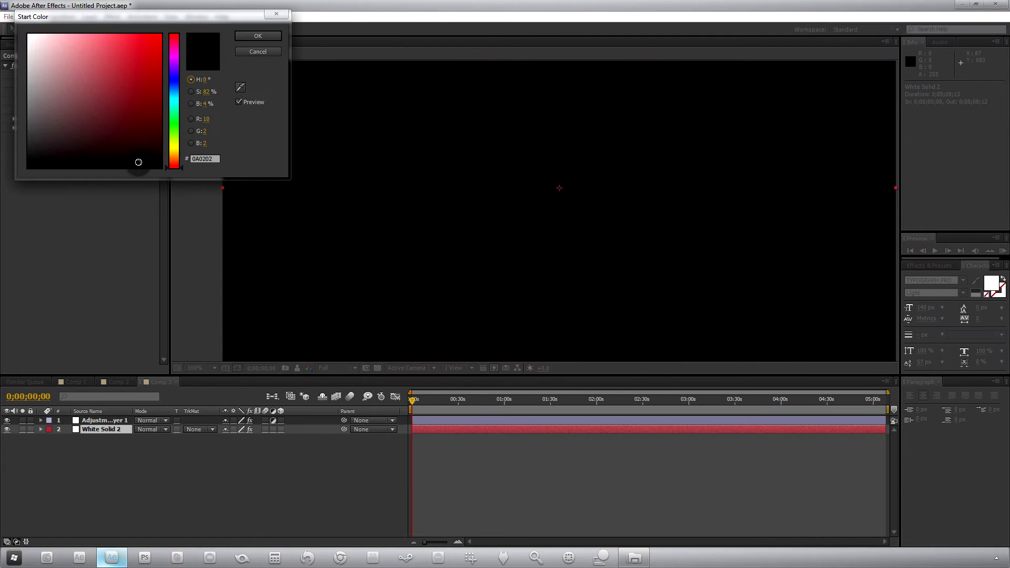
drag(138, 162, 130, 115)
click(258, 35)
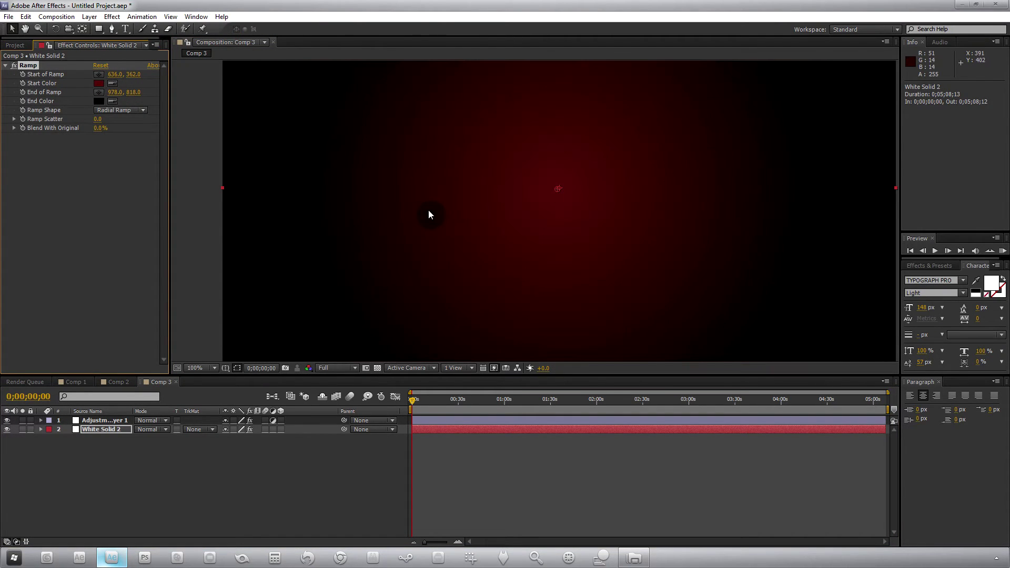
drag(429, 214, 377, 210)
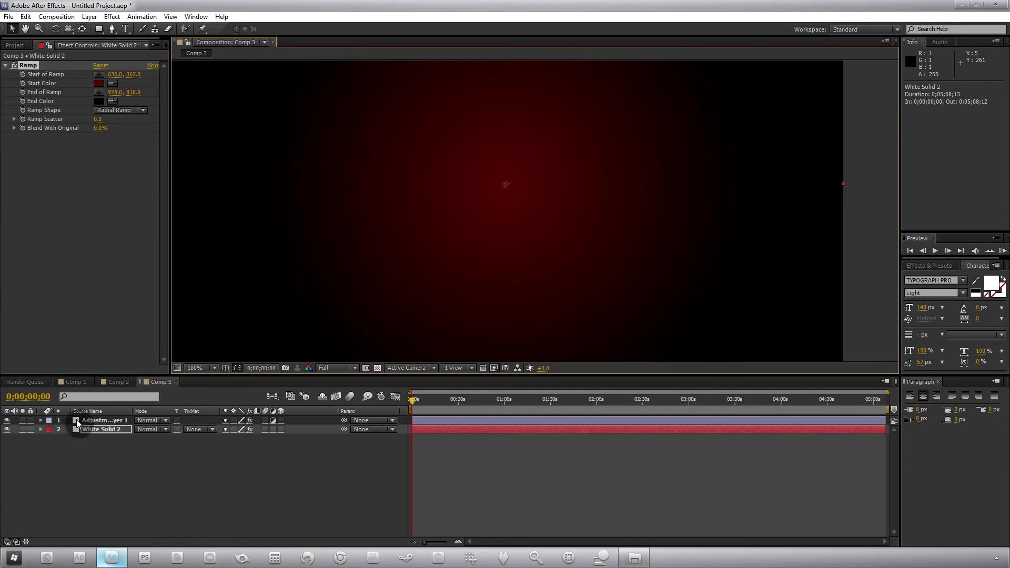
Compare the grain by toggling the adjustment layer and its Monochromatic option
click(7, 421)
click(6, 420)
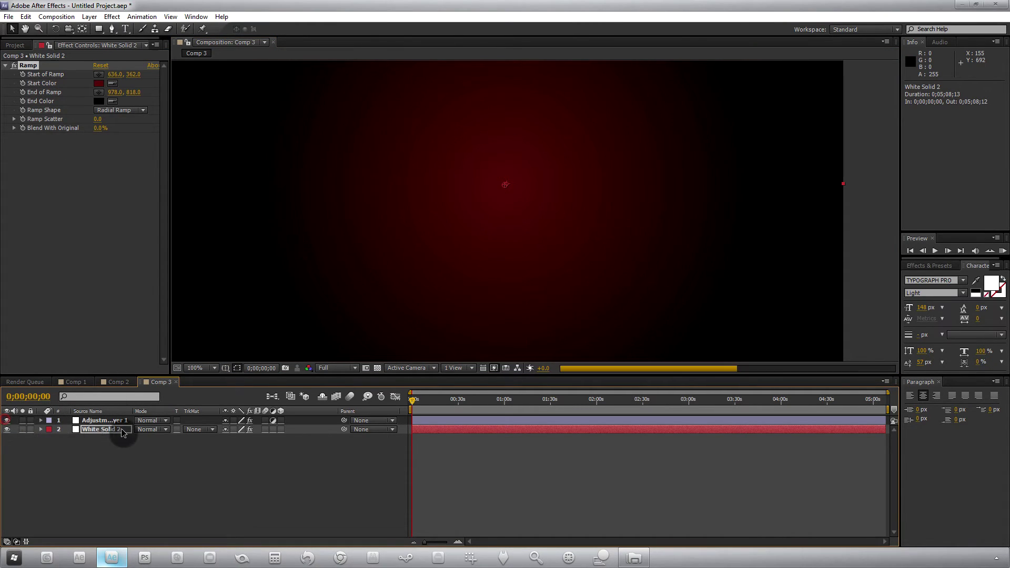
click(104, 420)
scroll(295, 253, up, 1)
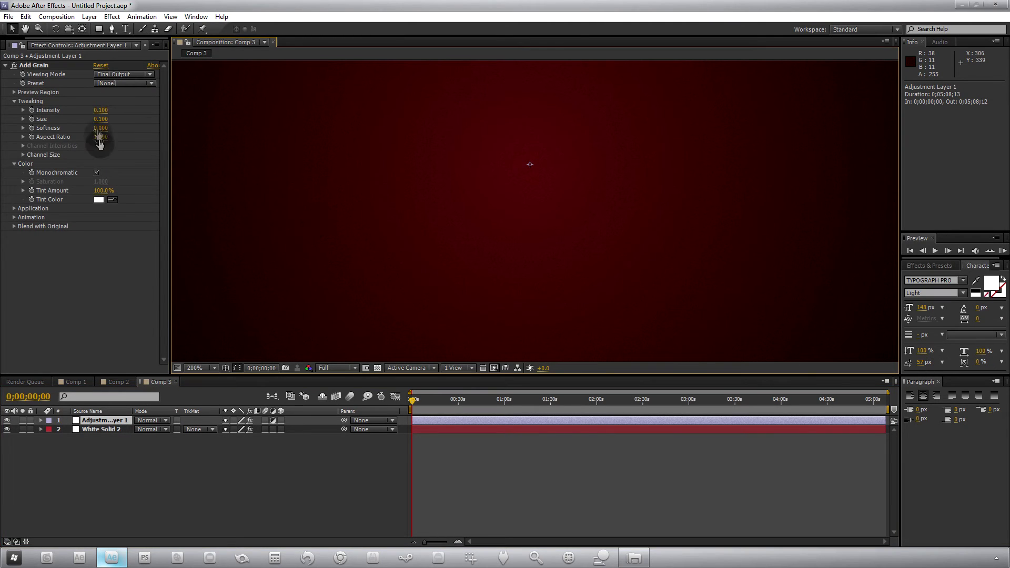
click(96, 173)
click(97, 173)
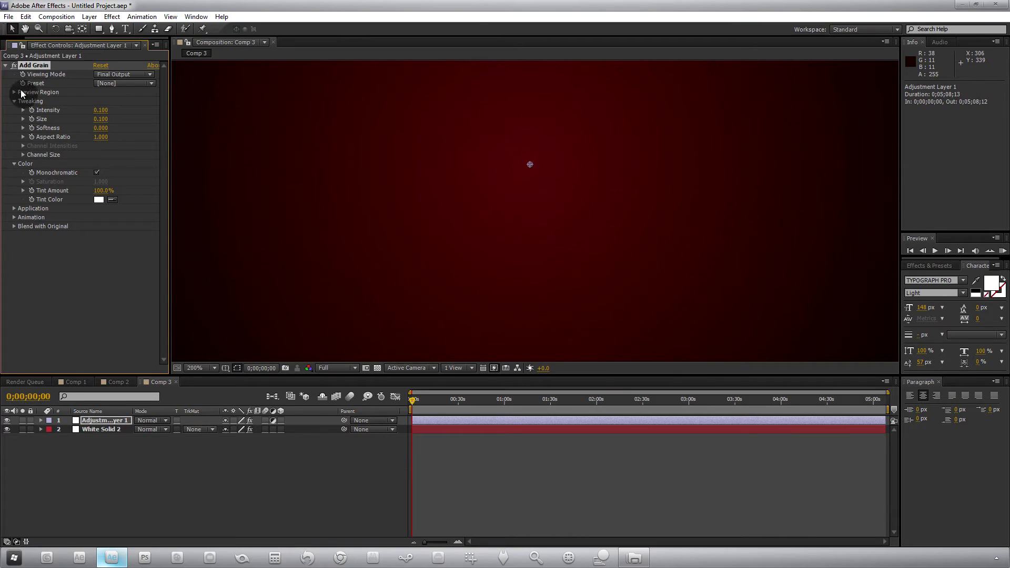
click(6, 427)
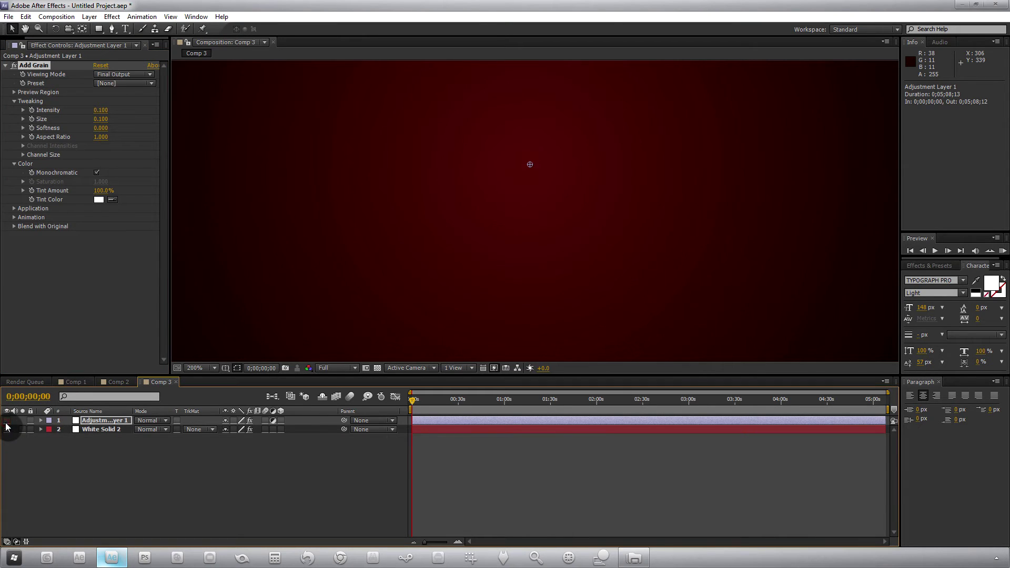
Set the ramp scatter to 52.5, then return to Comp 1
click(92, 430)
drag(99, 119, 442, 205)
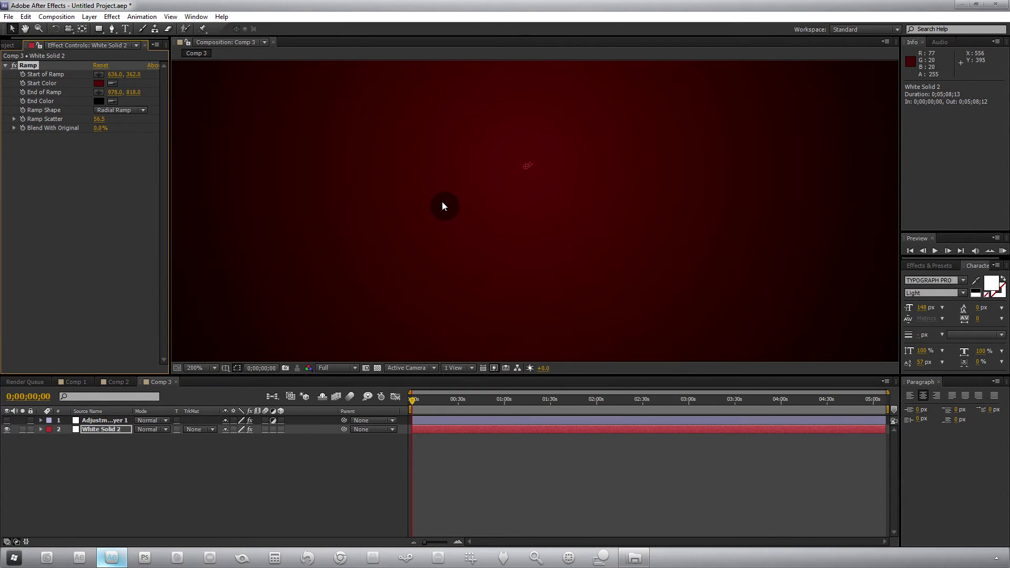
key(comma)
drag(98, 123, 161, 257)
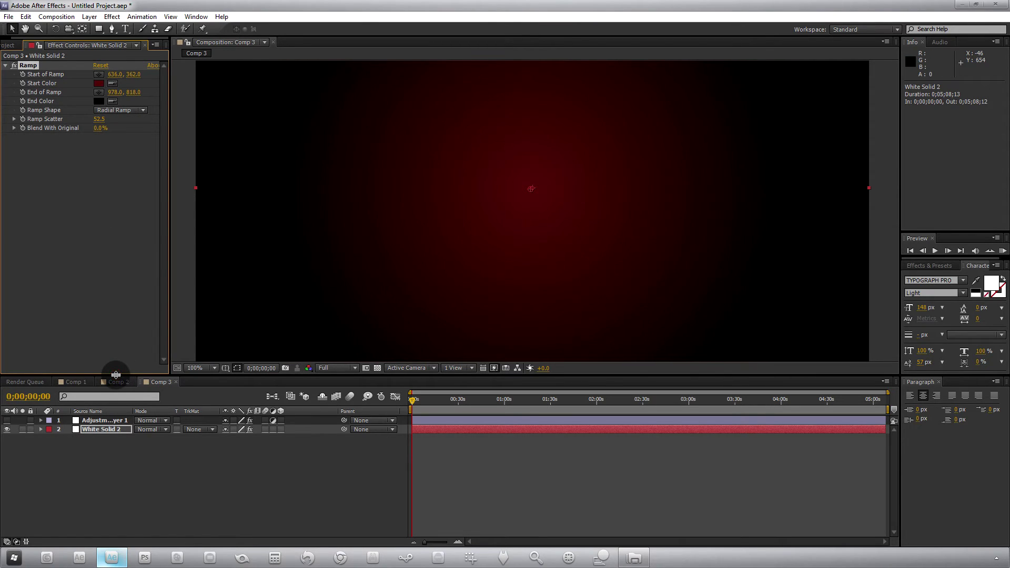
click(14, 45)
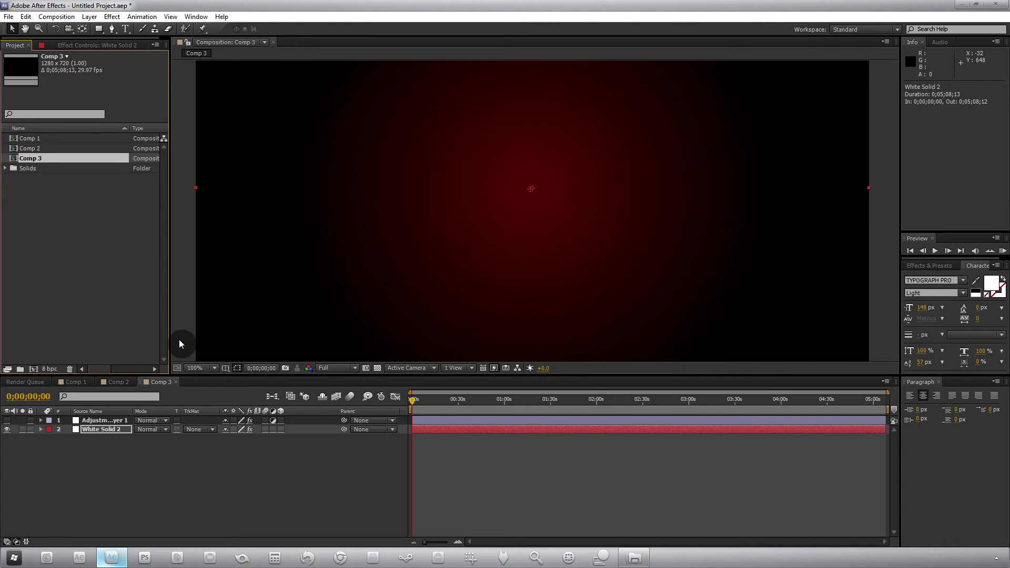
click(77, 382)
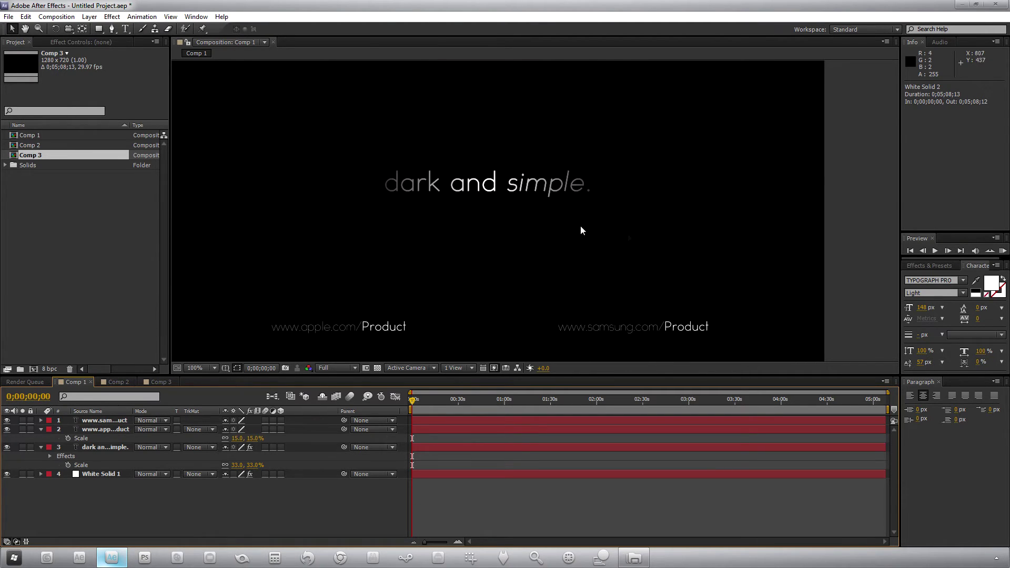
Zoom in on the 'dark and simple.' title and URLs, then back to 100%
key(period)
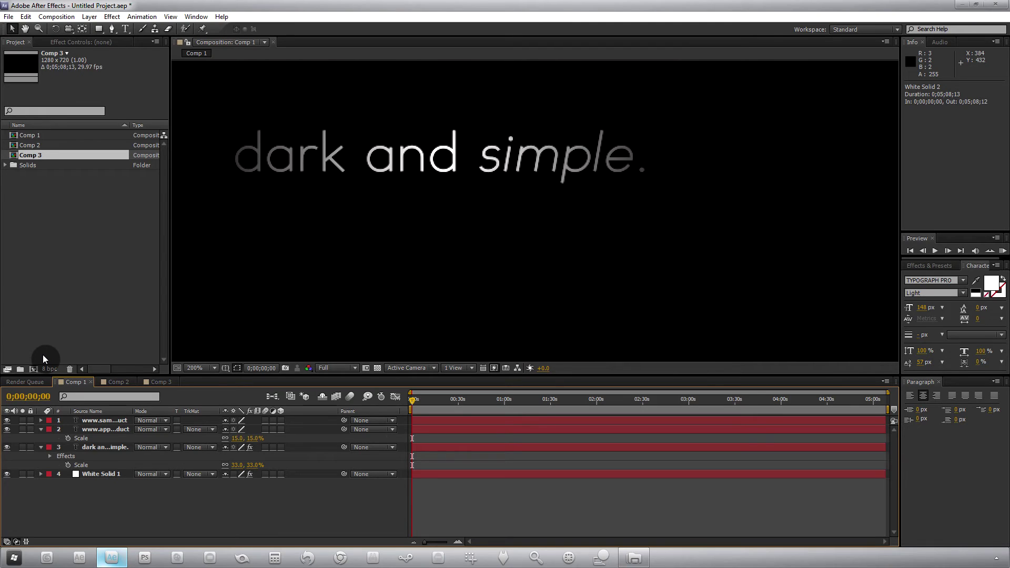
key(comma)
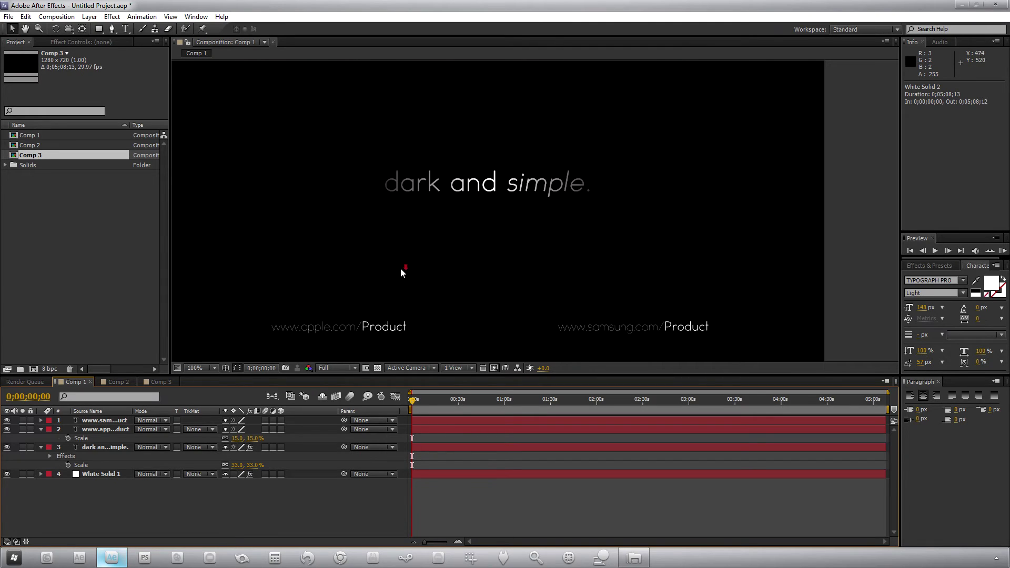
Set the project to 32 bpc with sRGB IEC61966-2.1 as the working space
alt+click(49, 371)
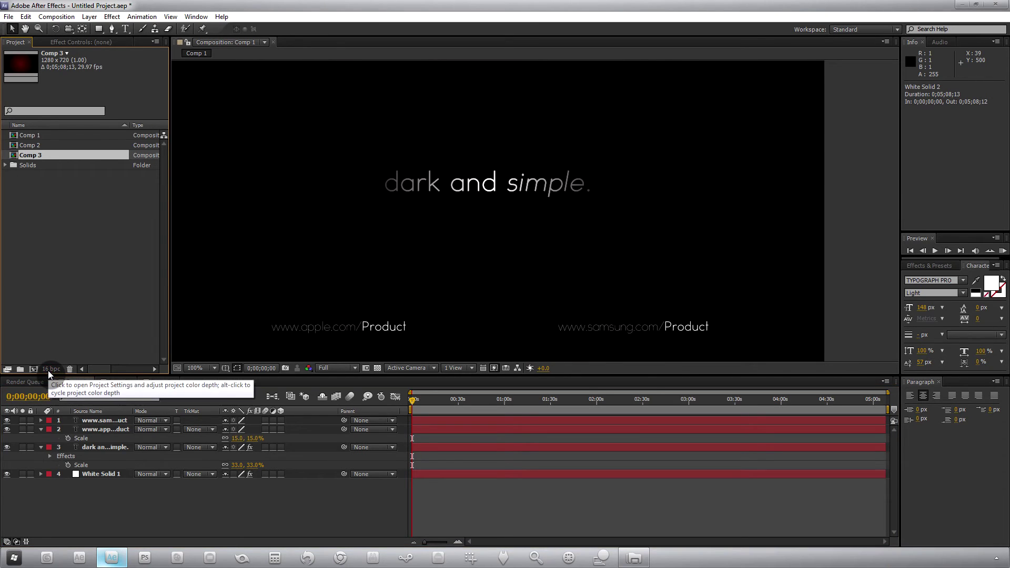
alt+click(49, 371)
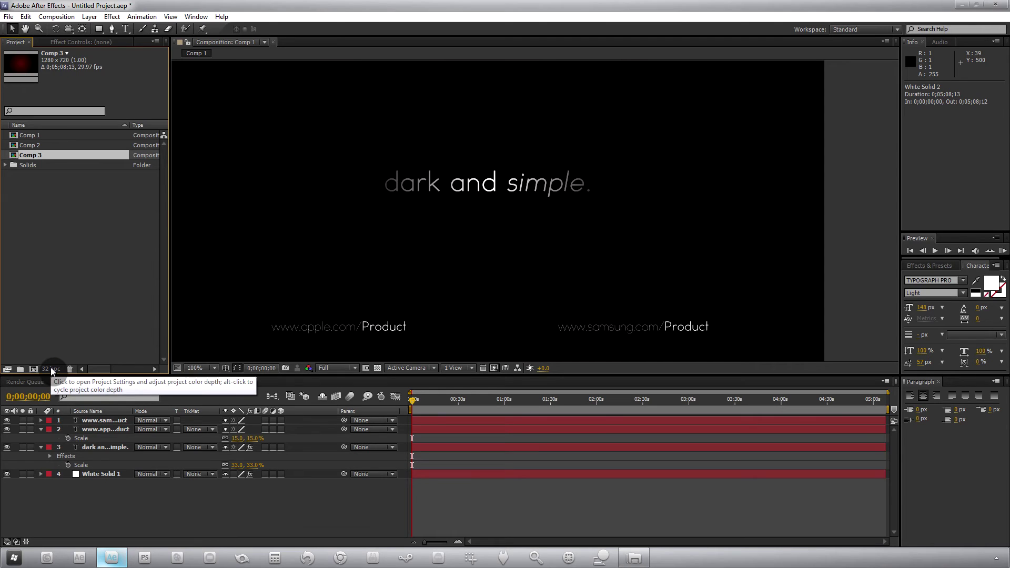
click(50, 368)
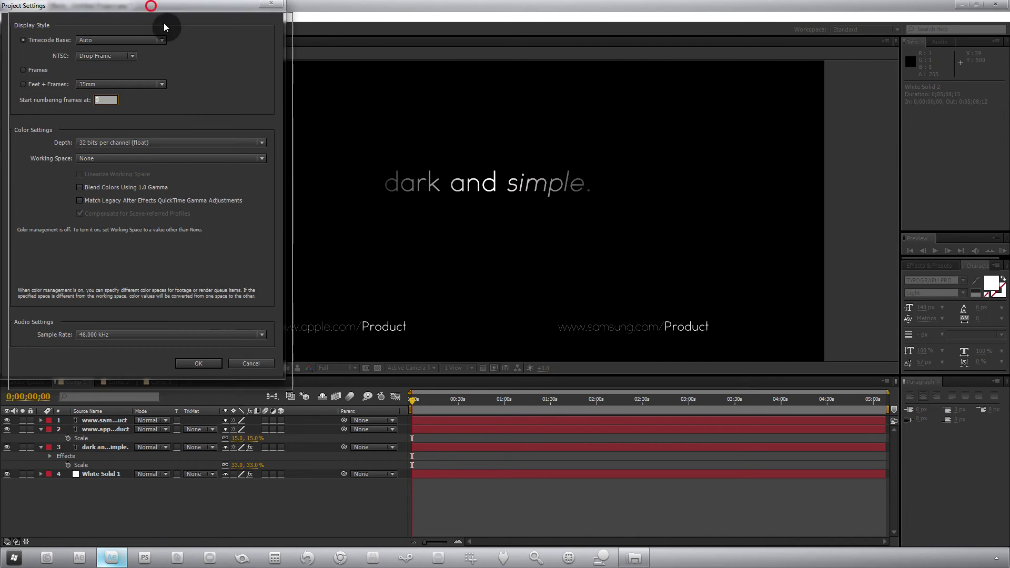
drag(163, 23, 281, 94)
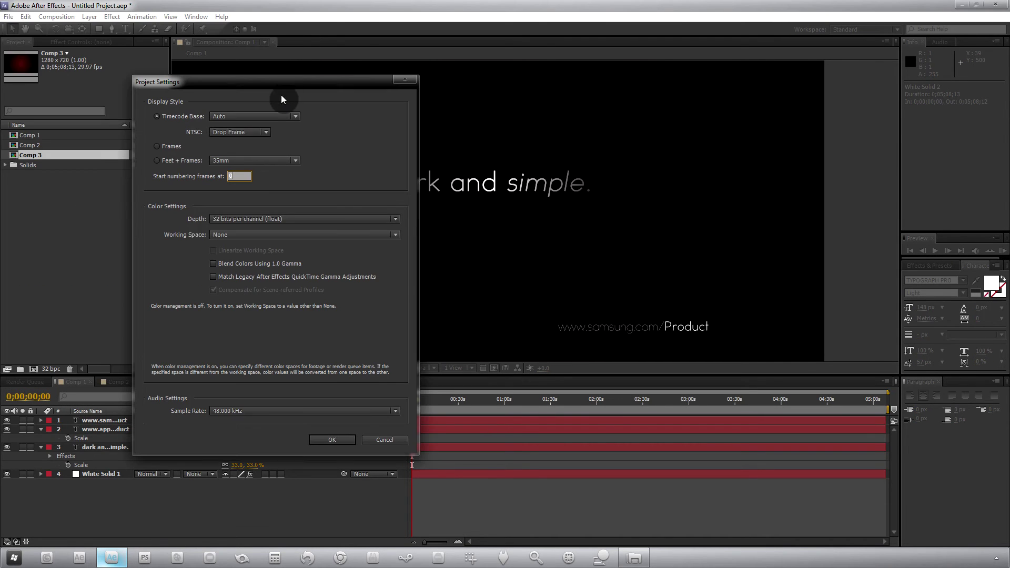
click(223, 220)
click(302, 207)
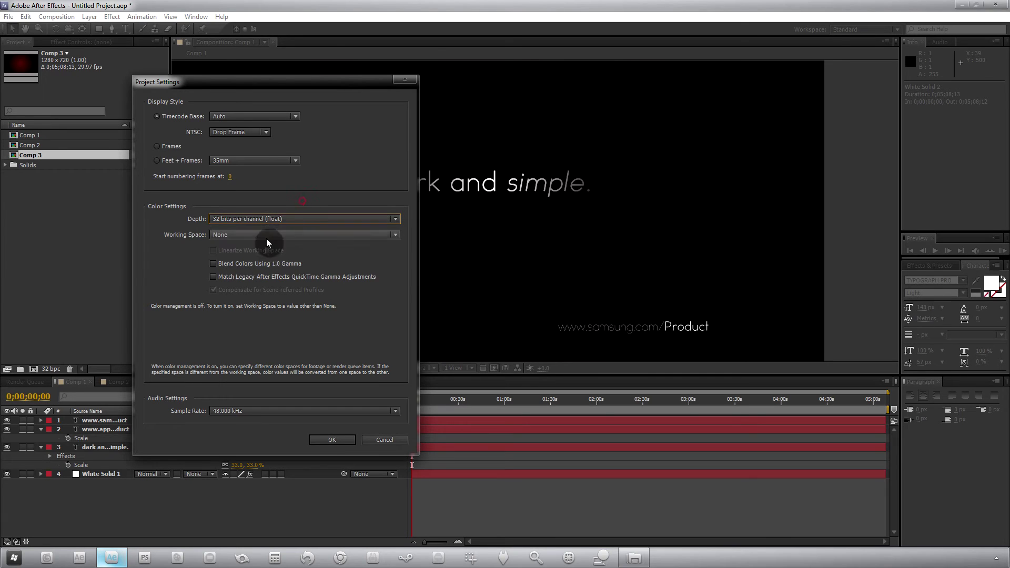
click(227, 235)
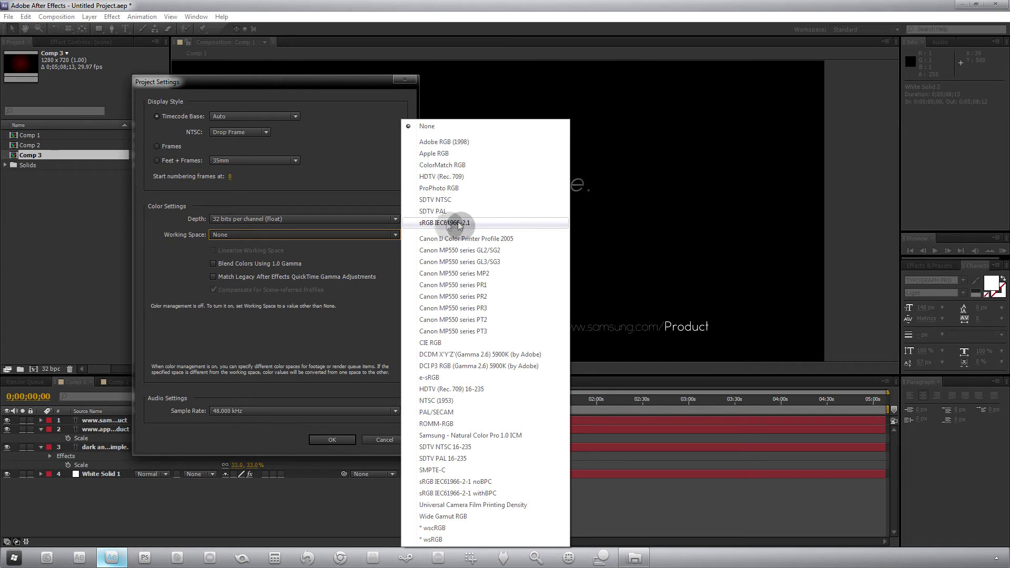
click(430, 224)
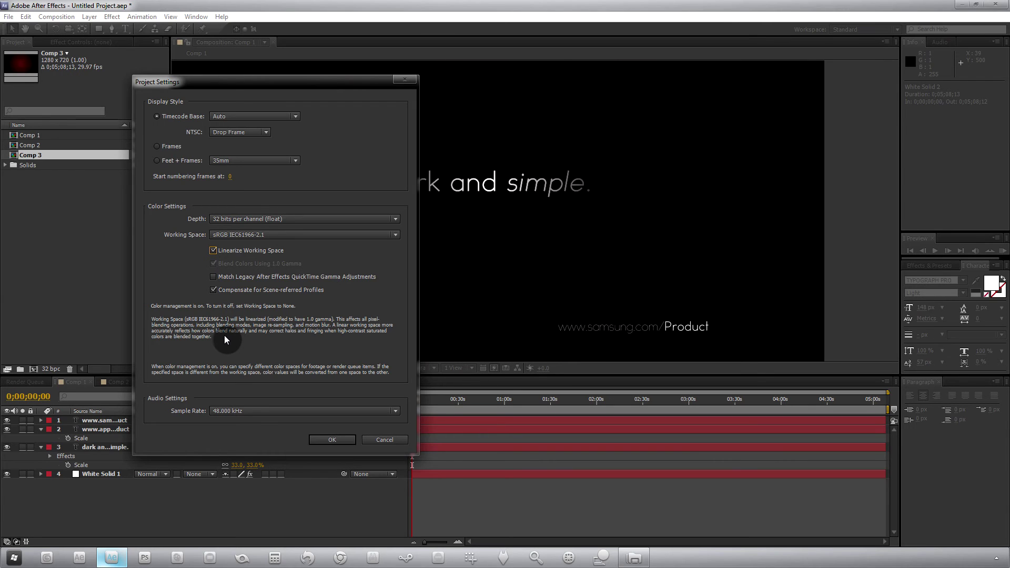
click(326, 442)
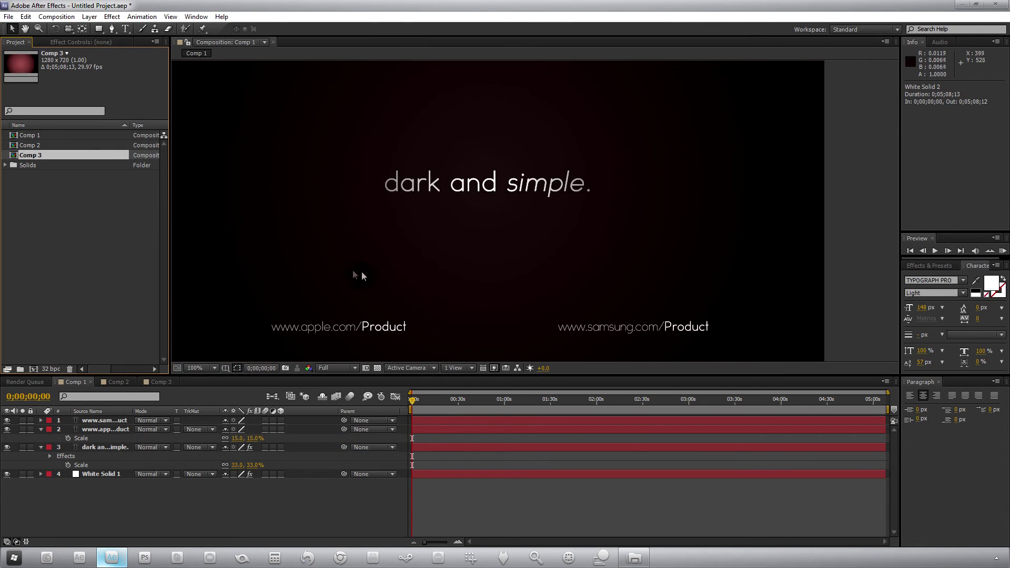
Select White Solid 1 and open its Solid Settings
scroll(422, 263, down, 2)
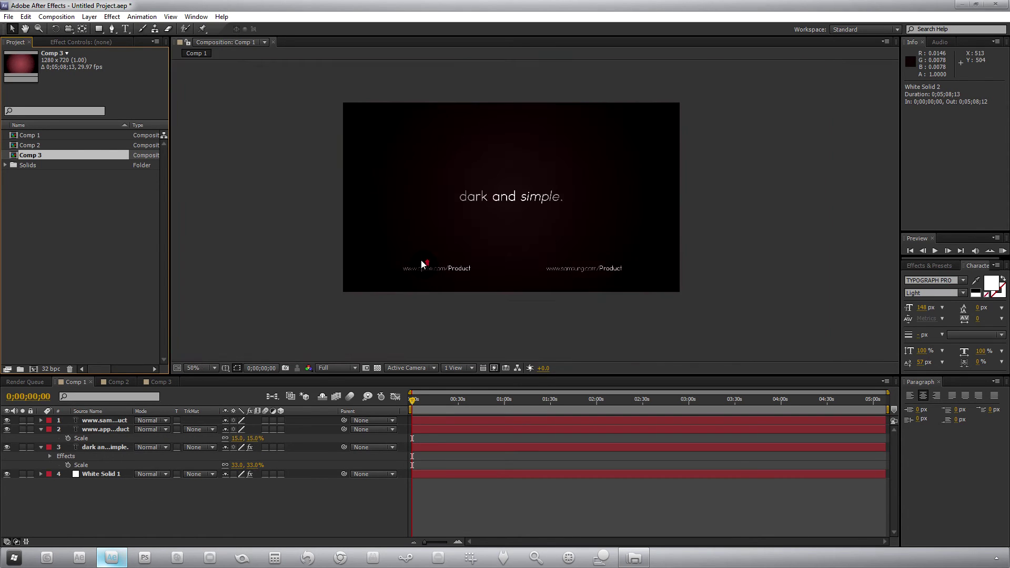
scroll(384, 264, up, 2)
scroll(361, 293, down, 1)
scroll(361, 267, up, 1)
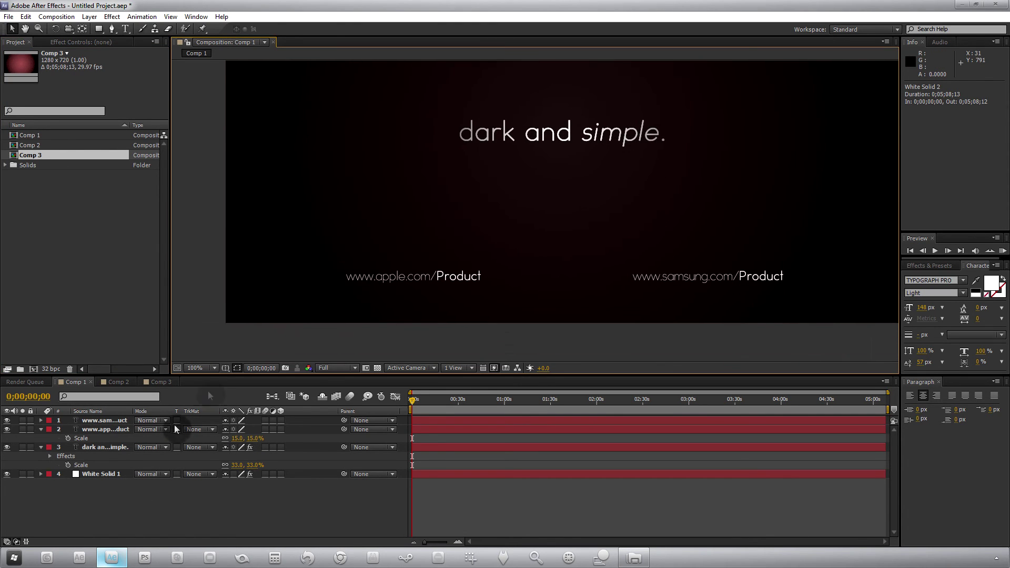
click(108, 475)
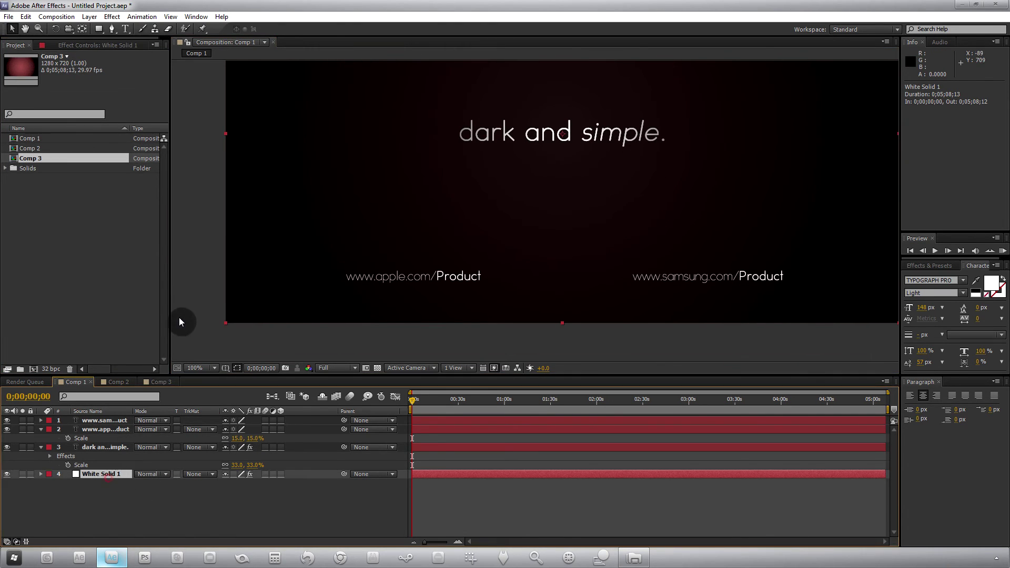
click(89, 17)
click(93, 40)
Try pale and medium red solid colours in the picker, then discard them
click(111, 182)
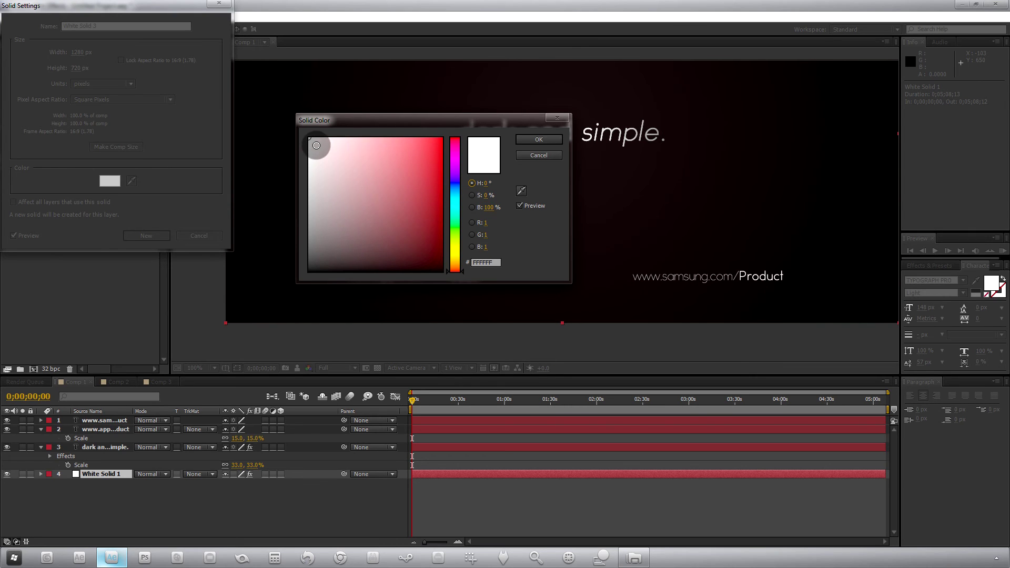
mouse_move(315, 146)
mouse_down()
mouse_move(353, 172)
mouse_move(435, 179)
mouse_move(316, 169)
mouse_move(446, 184)
mouse_move(455, 165)
mouse_move(455, 205)
mouse_move(459, 183)
mouse_move(354, 203)
mouse_move(373, 208)
mouse_up()
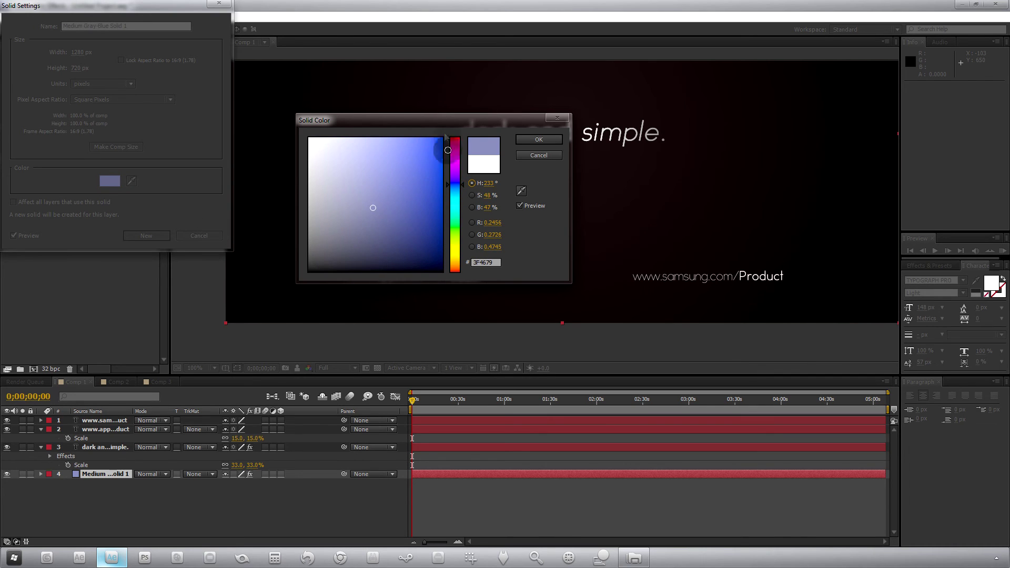
click(456, 138)
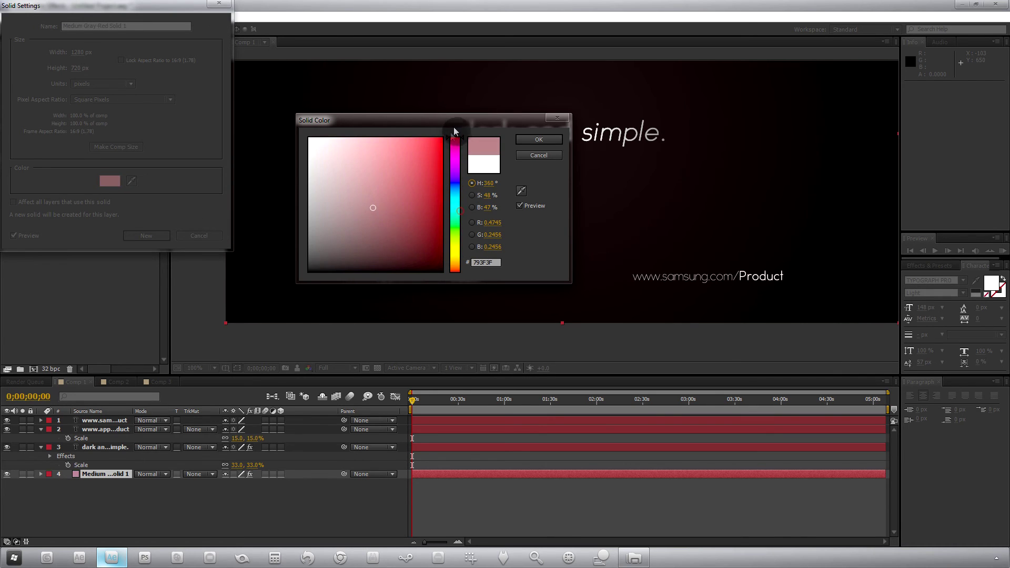
mouse_move(384, 213)
mouse_down()
mouse_move(314, 209)
mouse_move(327, 154)
mouse_move(356, 140)
mouse_move(421, 156)
mouse_up()
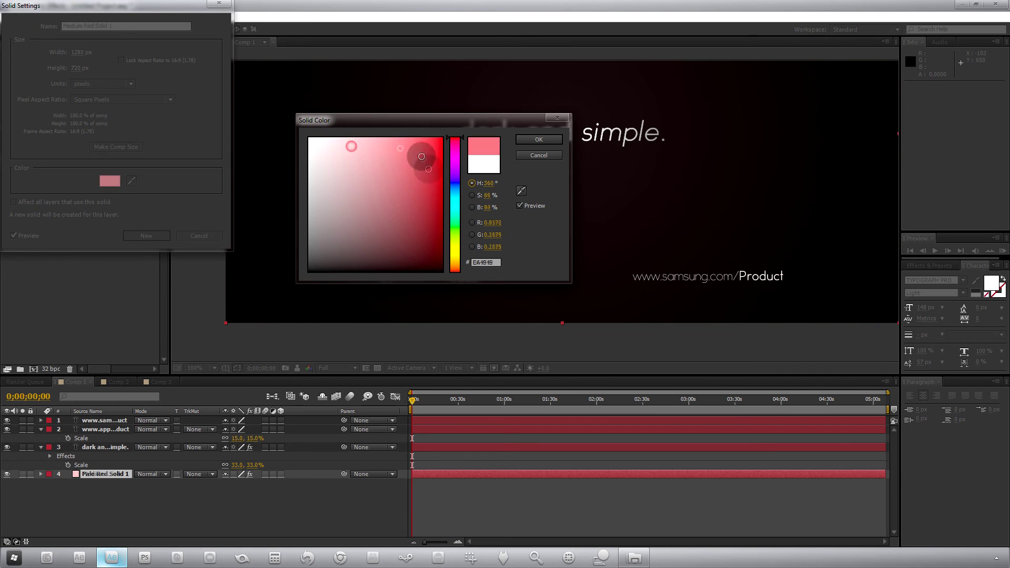
click(539, 155)
Cancel the solid settings, keeping the solid white, and turn off Linearize Working Space in Project Settings
click(200, 236)
click(51, 368)
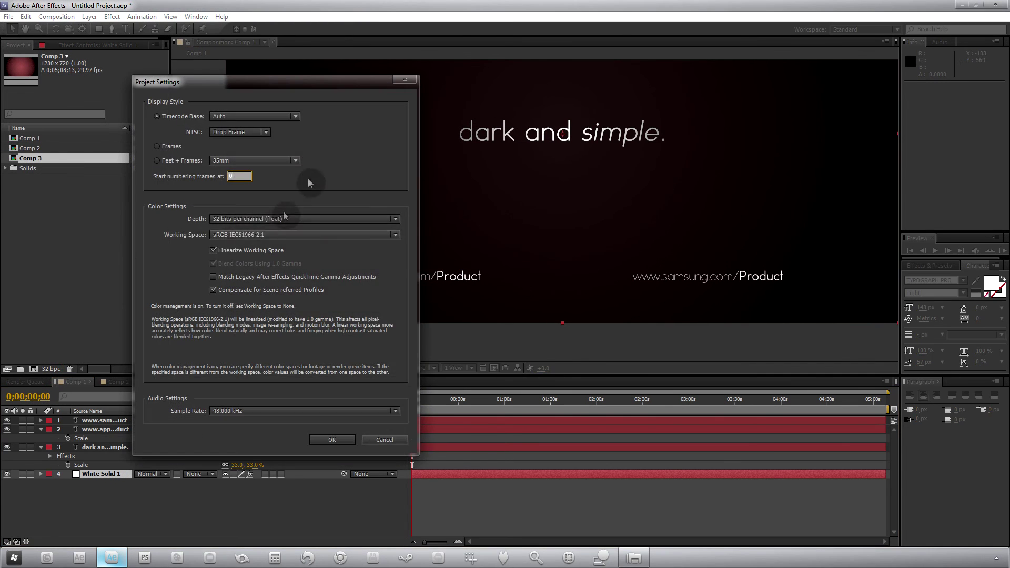
click(225, 251)
click(332, 440)
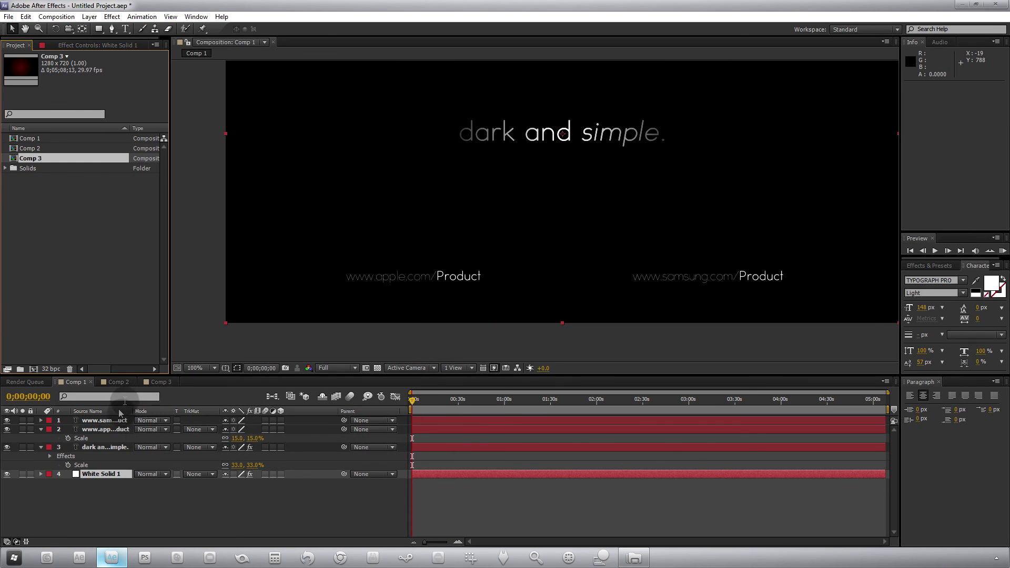
Reopen White Solid 1's Solid Settings and its colour picker
click(90, 16)
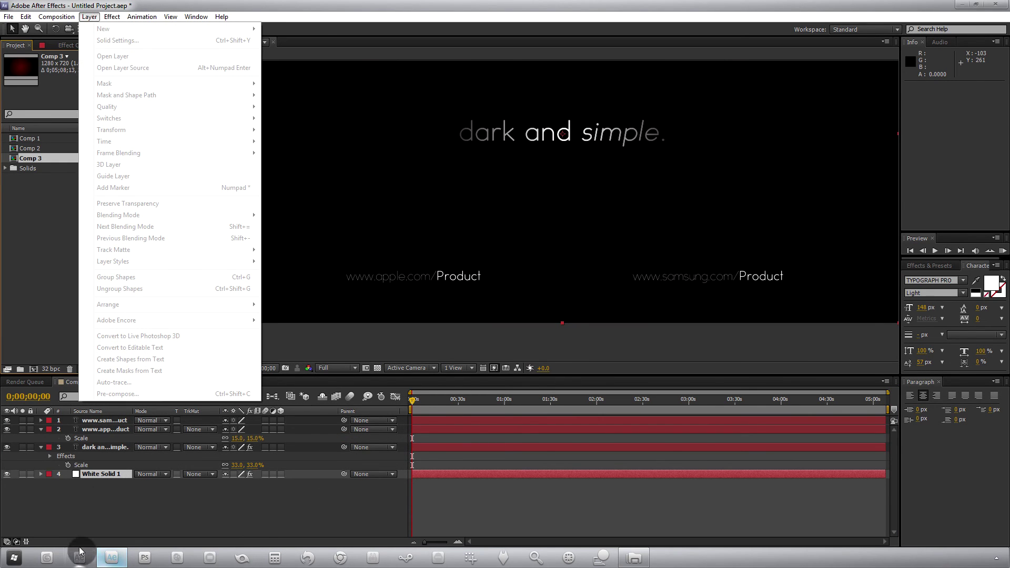
click(97, 478)
click(90, 16)
click(84, 39)
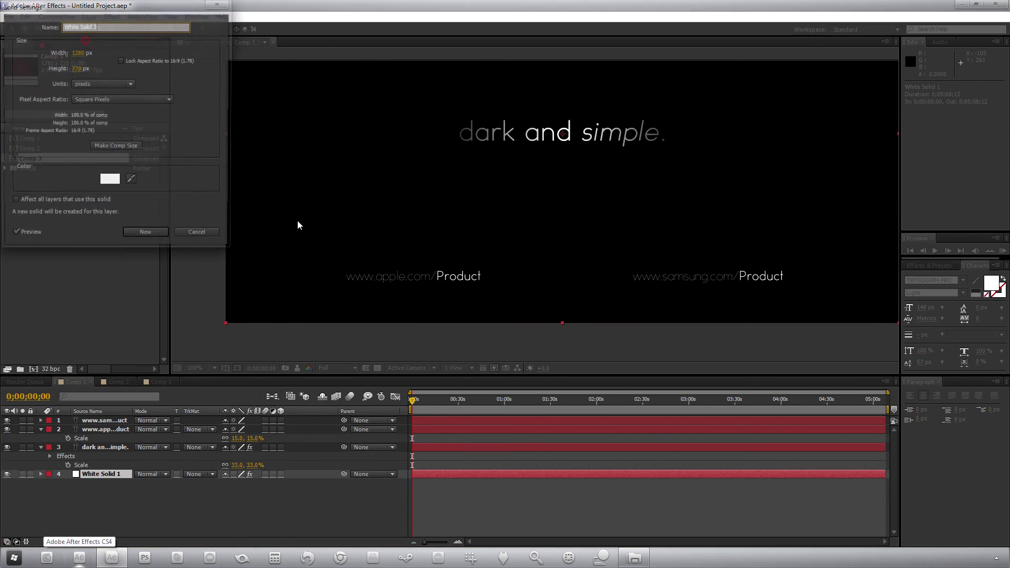
click(104, 182)
Try dark red and then brighter medium red colours for the solid
click(377, 220)
click(387, 228)
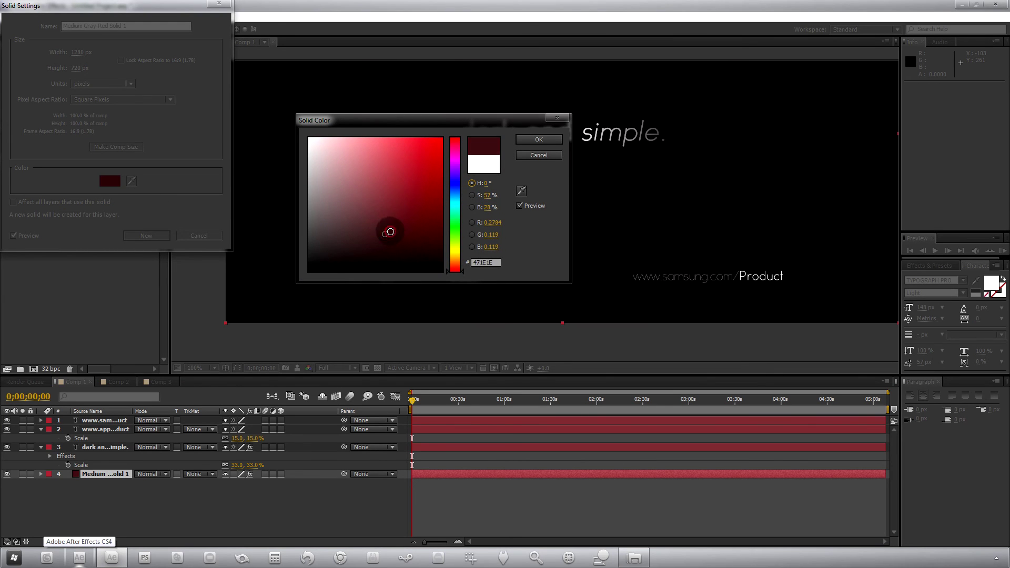
click(387, 171)
click(338, 147)
click(382, 156)
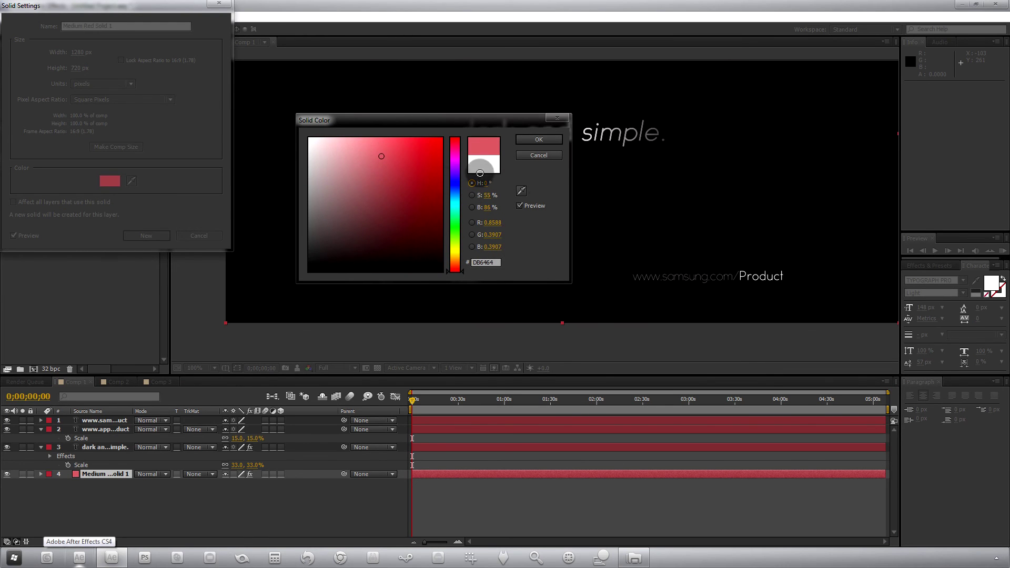
Discard the colour changes, keep the solid white, and re-tick Linearize Working Space in Project Settings
click(537, 156)
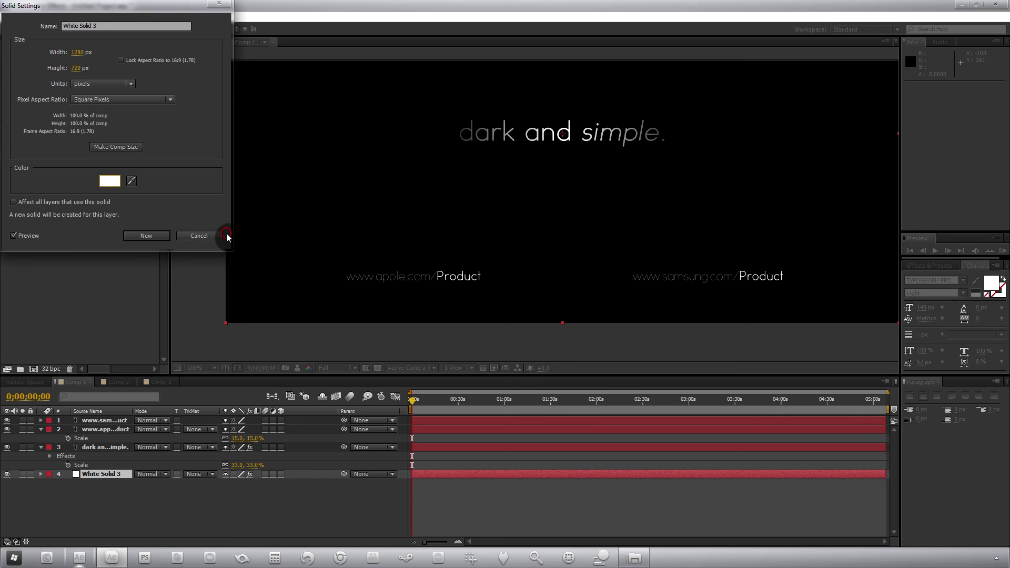
click(199, 236)
click(51, 369)
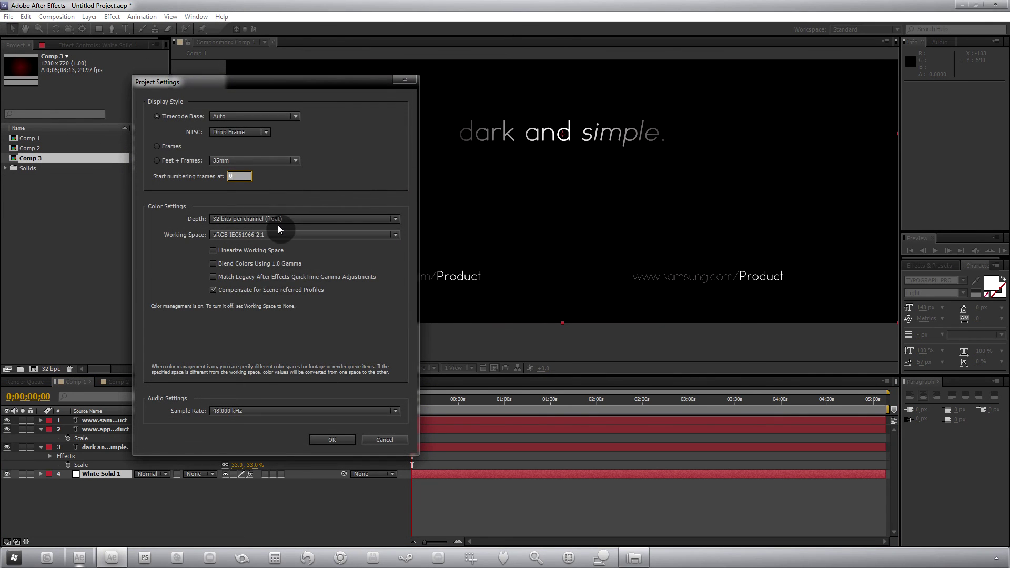
click(247, 249)
Apply the linearized settings, recentre the comp, and test the Ramp's Blend With Original on White Solid 1
click(328, 440)
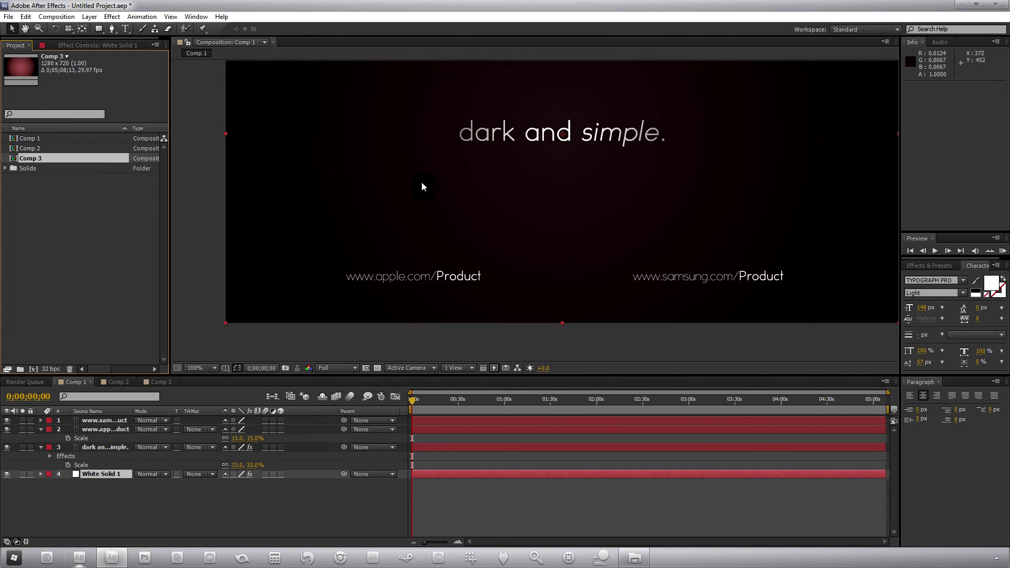
drag(463, 162, 342, 230)
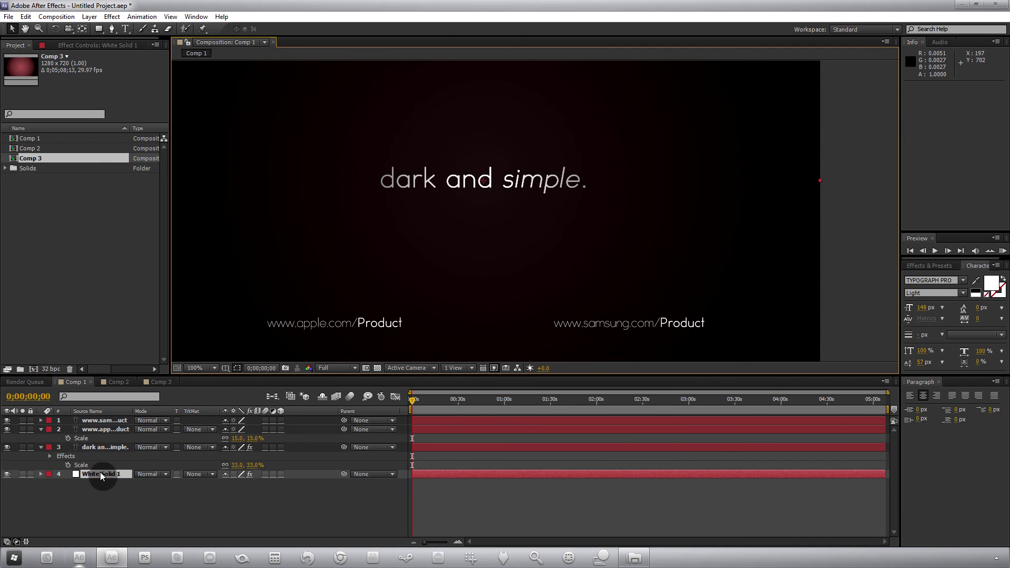
click(100, 474)
click(52, 124)
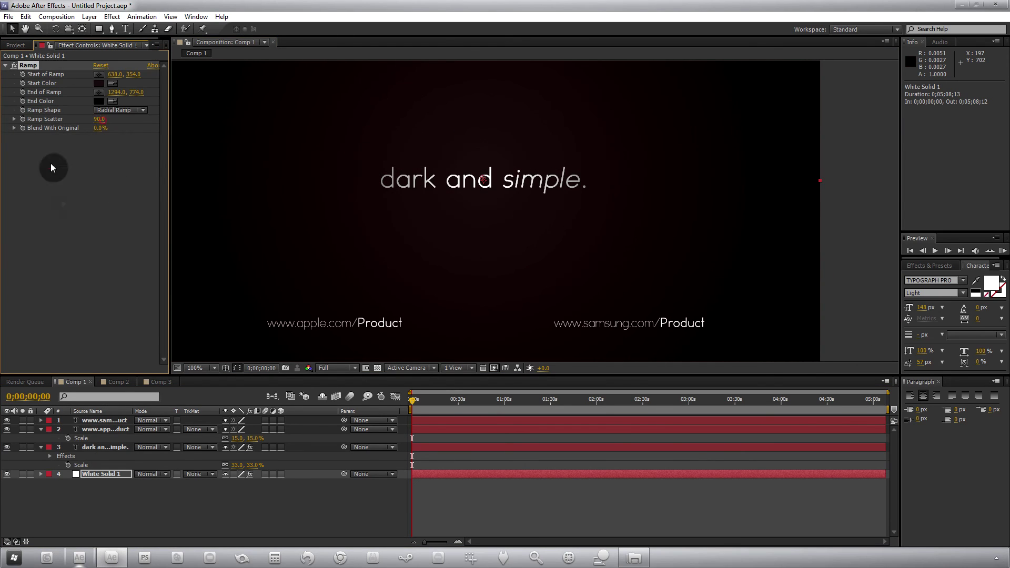
click(66, 214)
drag(100, 128, 101, 111)
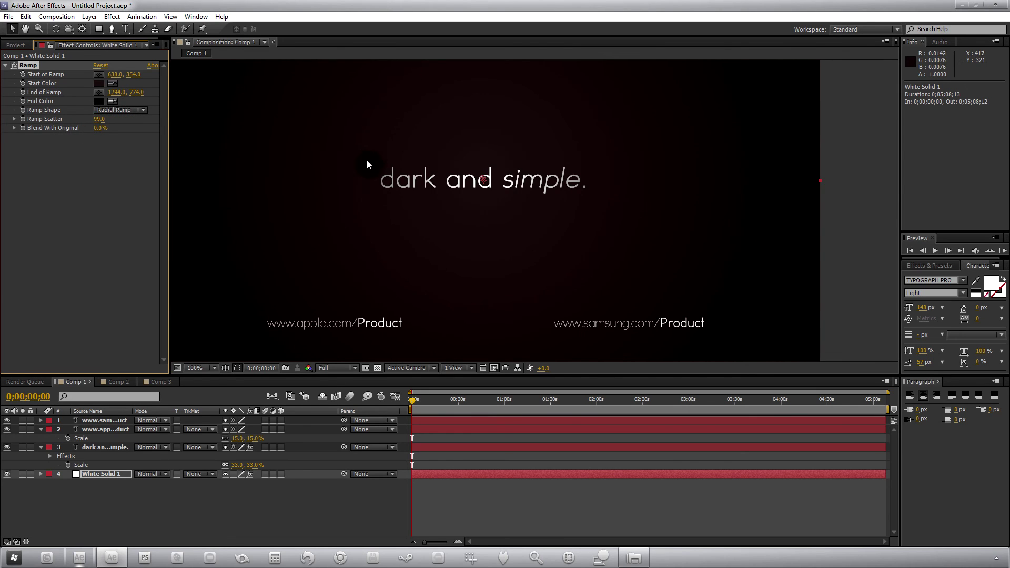